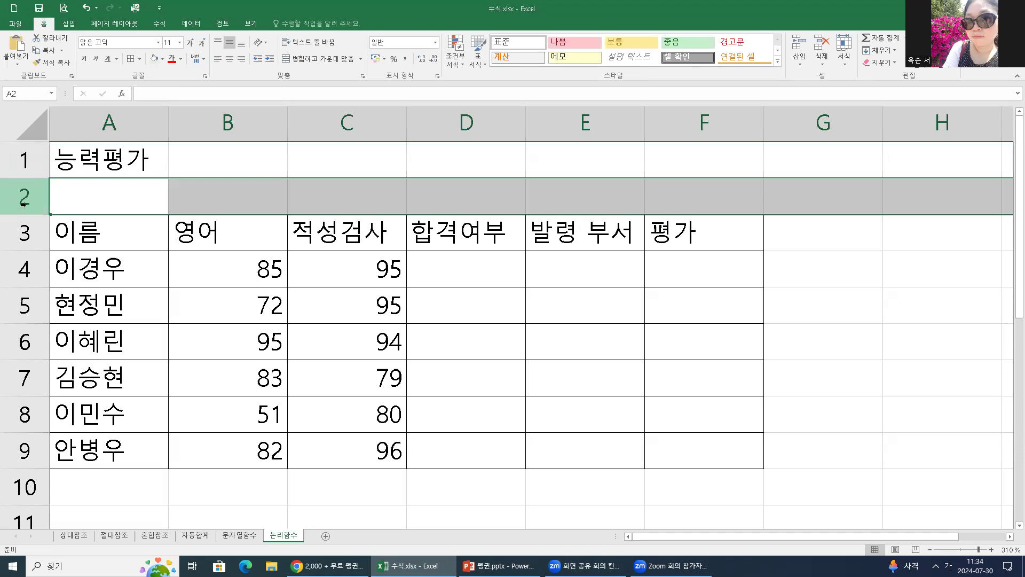
Insert a blank row at row 2, between the 능력평가 title and the score table
right_click(19, 196)
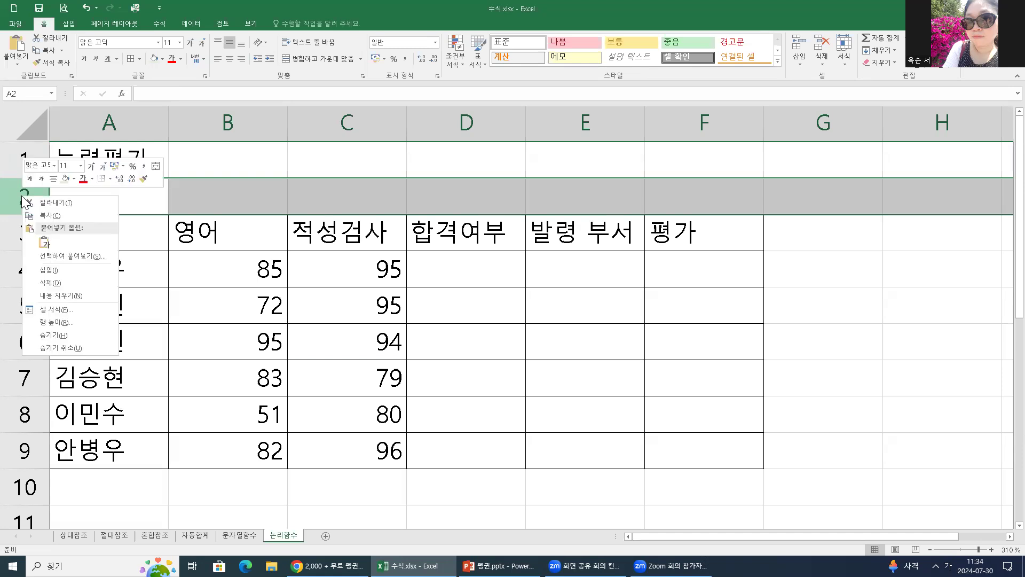
click(52, 269)
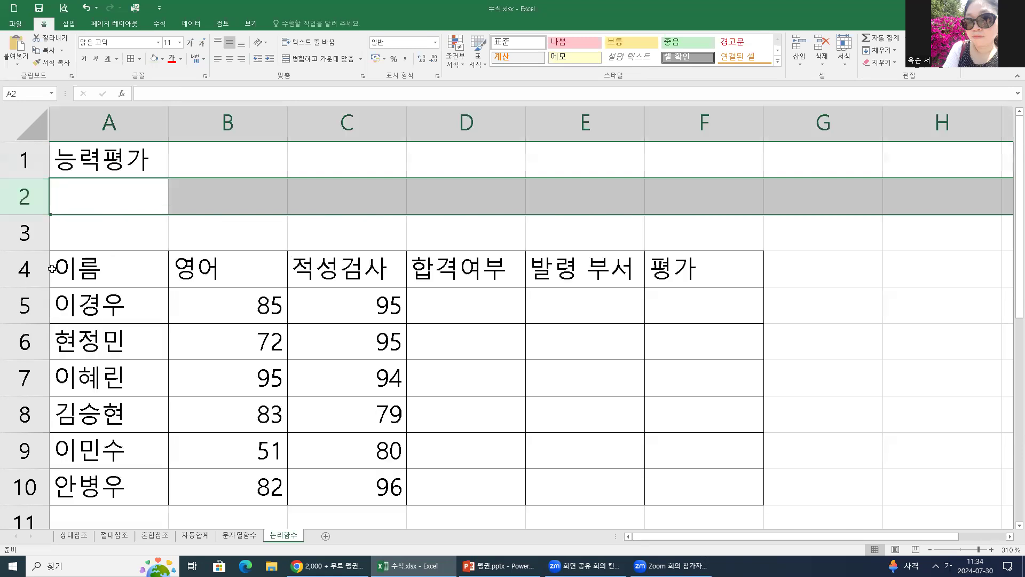
click(110, 222)
click(107, 207)
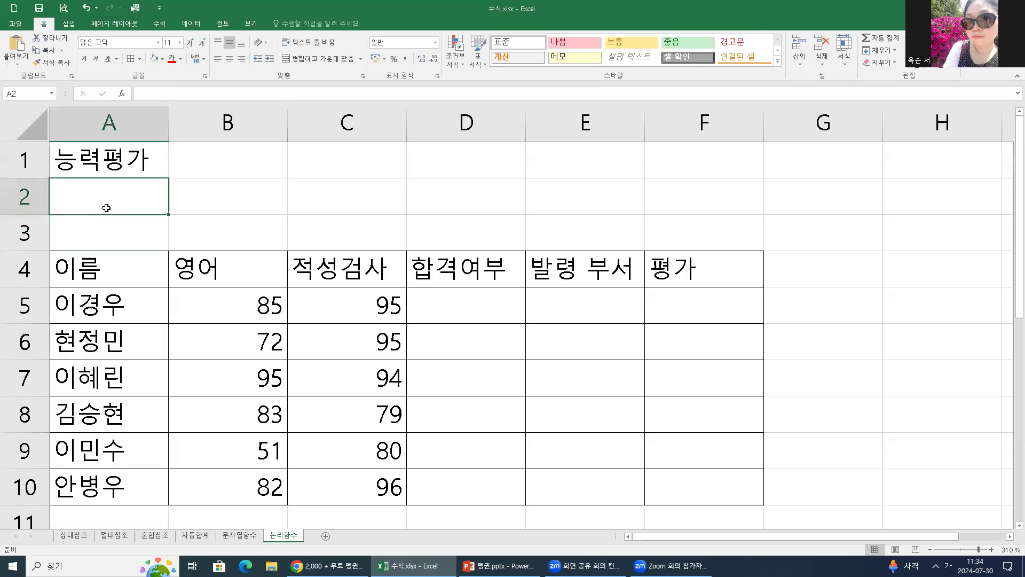
Merge and center the 능력평가 title across A1:F2
click(94, 158)
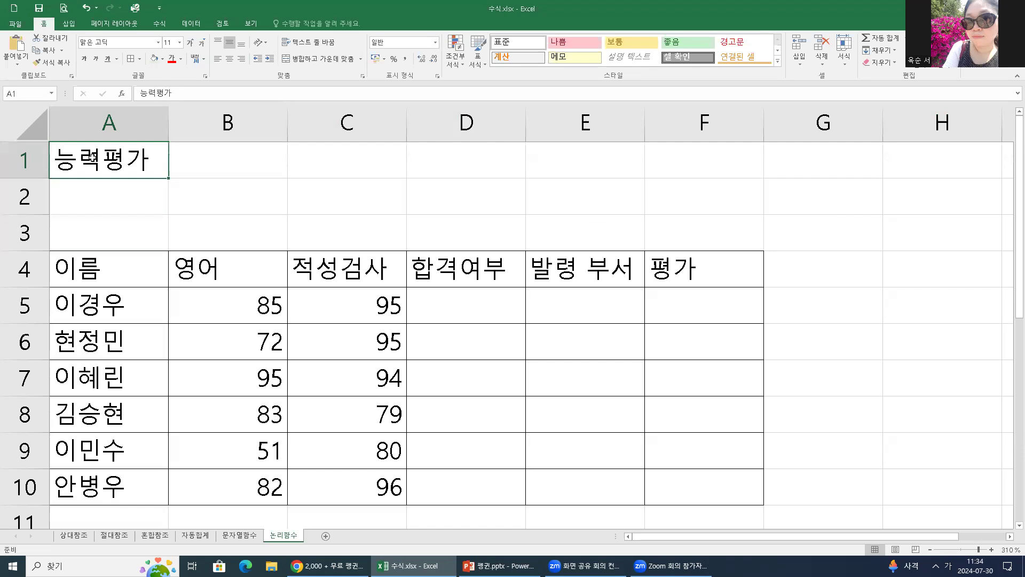
drag(132, 167, 661, 189)
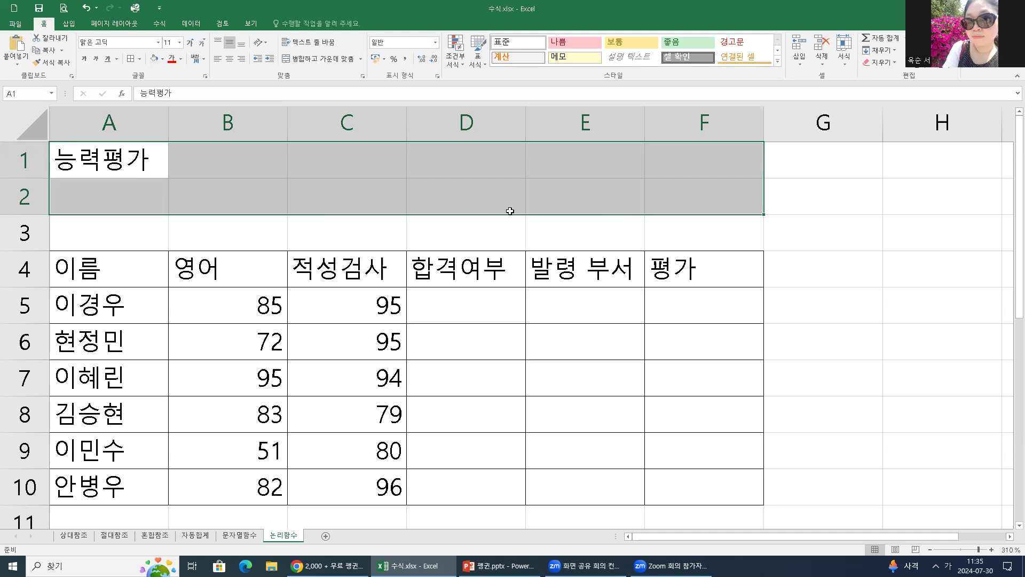
click(313, 62)
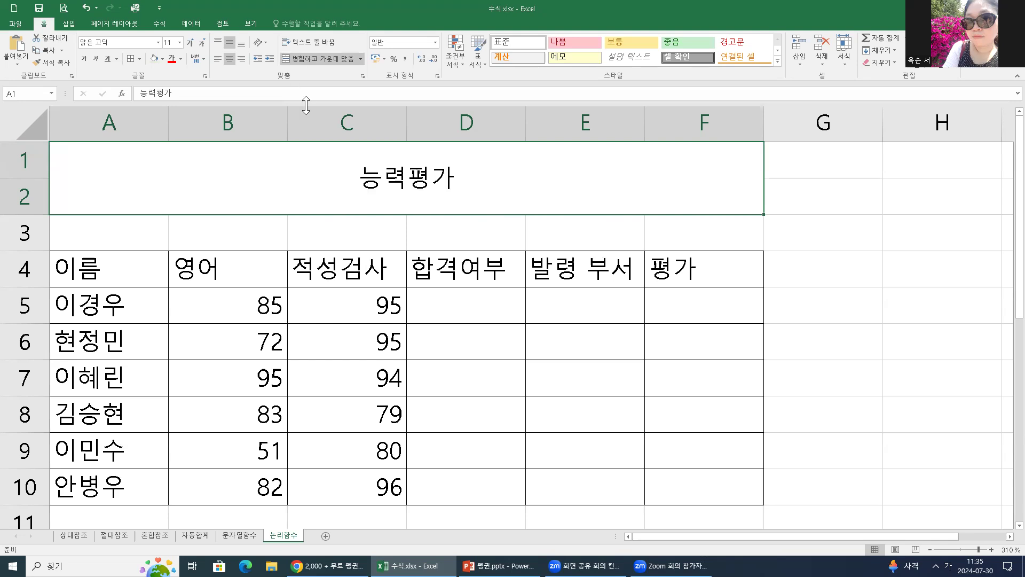
Apply the 강조색5 cell style to the merged title and set its fill to 파랑, 강조 5, 50% 더 어둡게
click(778, 61)
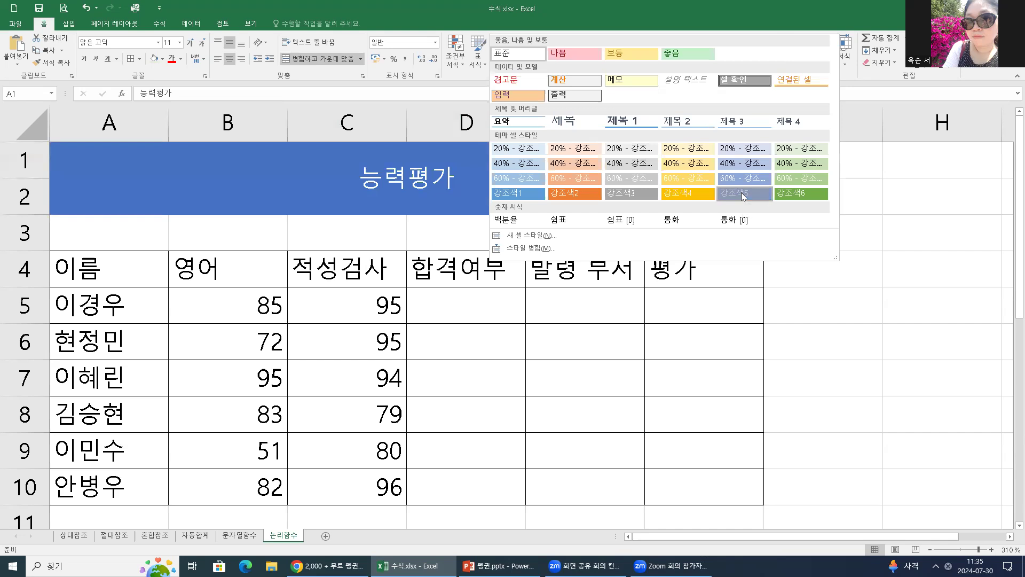
click(742, 193)
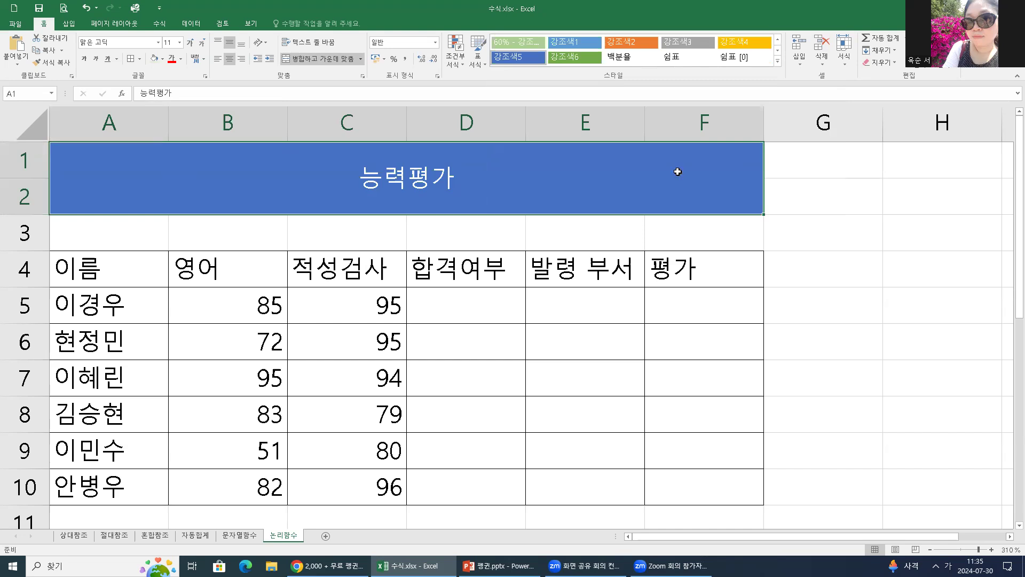
click(162, 59)
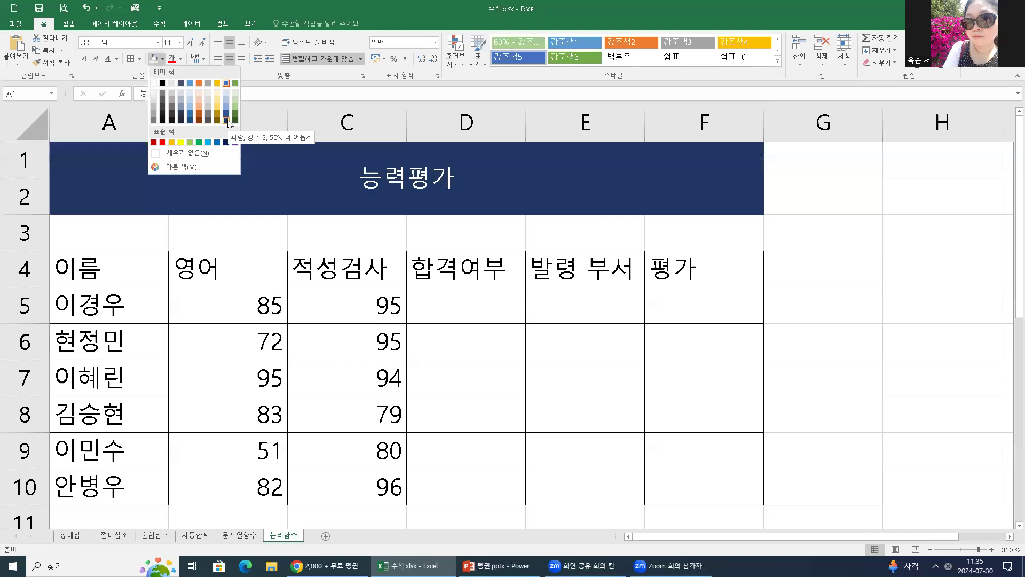
click(226, 121)
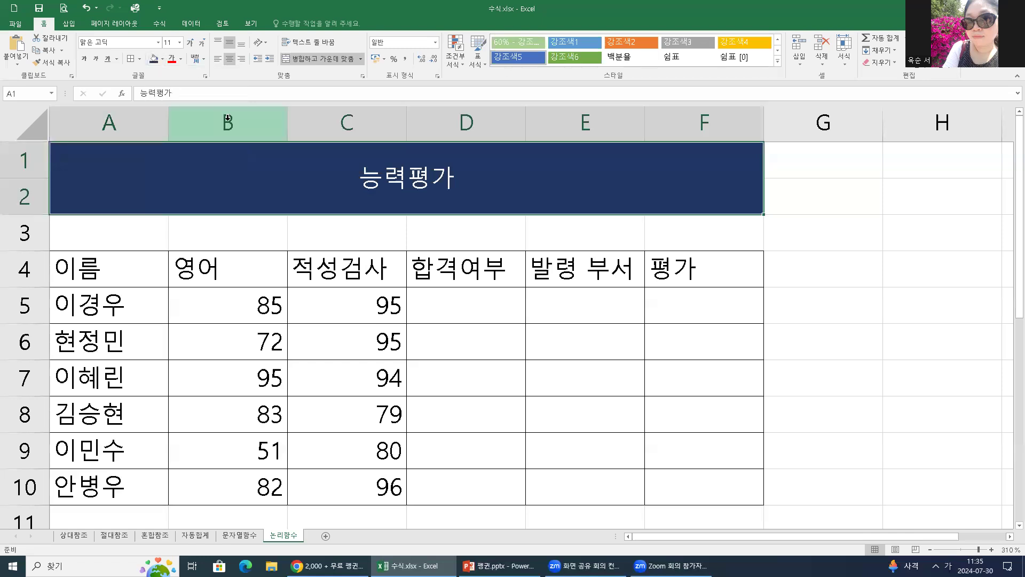
Set the font size of the merged 능력평가 title to 18
click(179, 42)
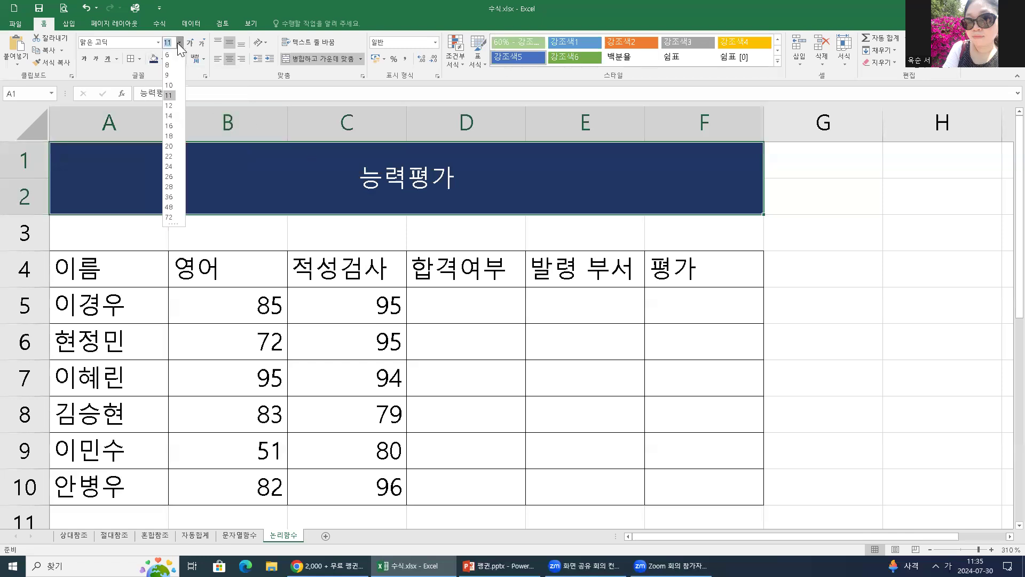
click(174, 133)
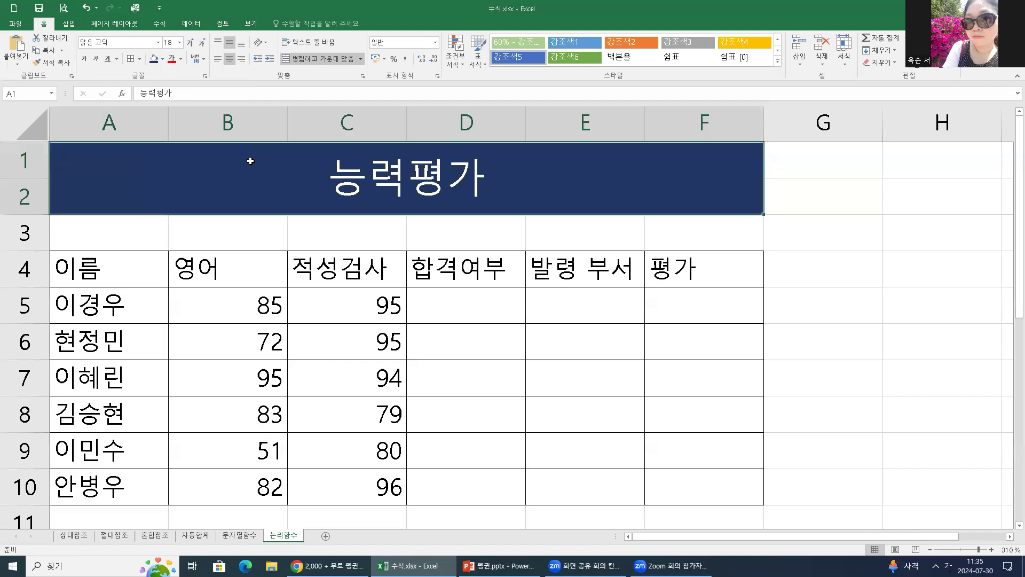
click(268, 249)
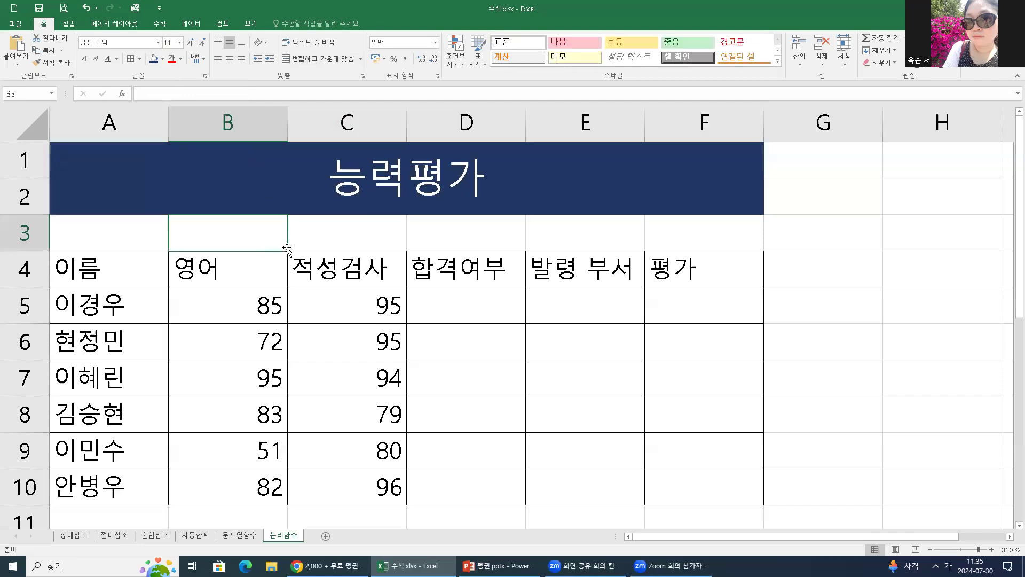
click(346, 297)
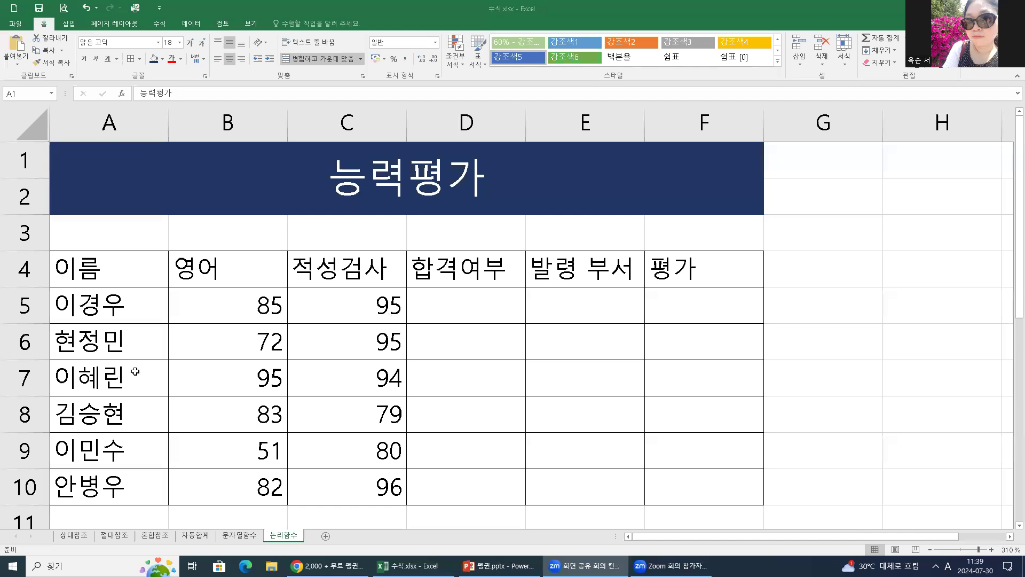
Apply all borders to the table range A4:F10 and center its contents horizontally
click(77, 147)
click(115, 260)
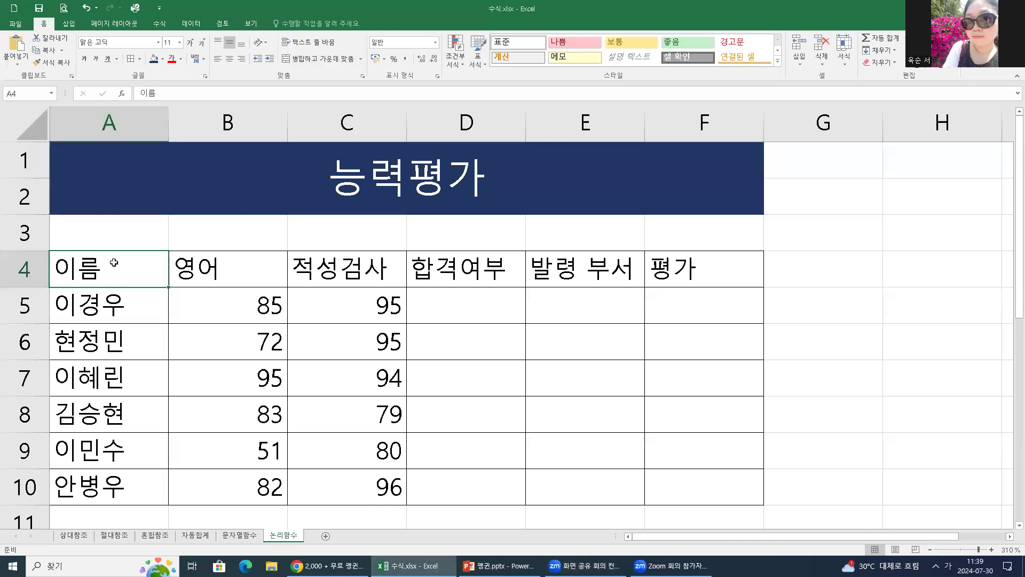
drag(246, 320, 668, 490)
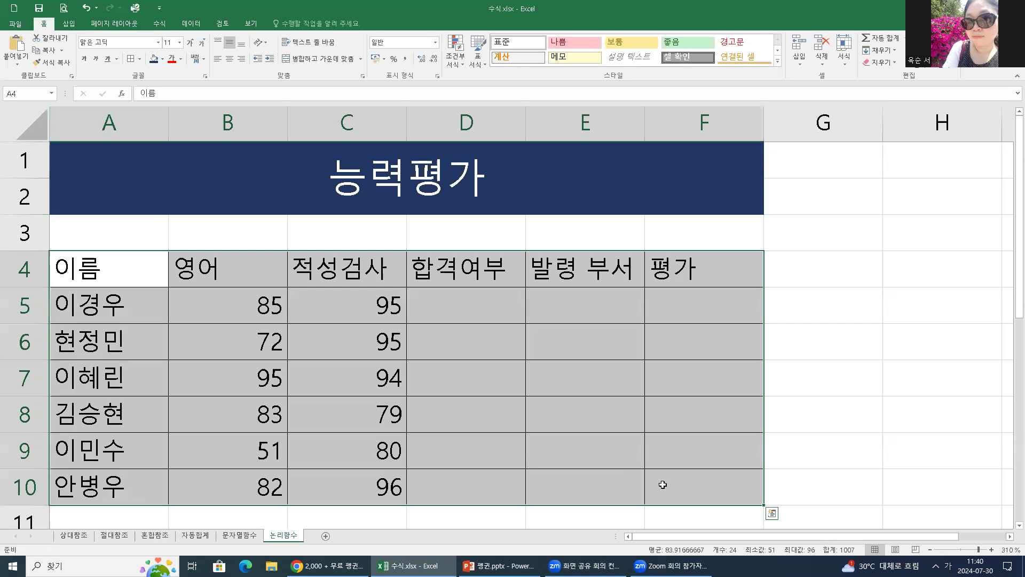
click(139, 60)
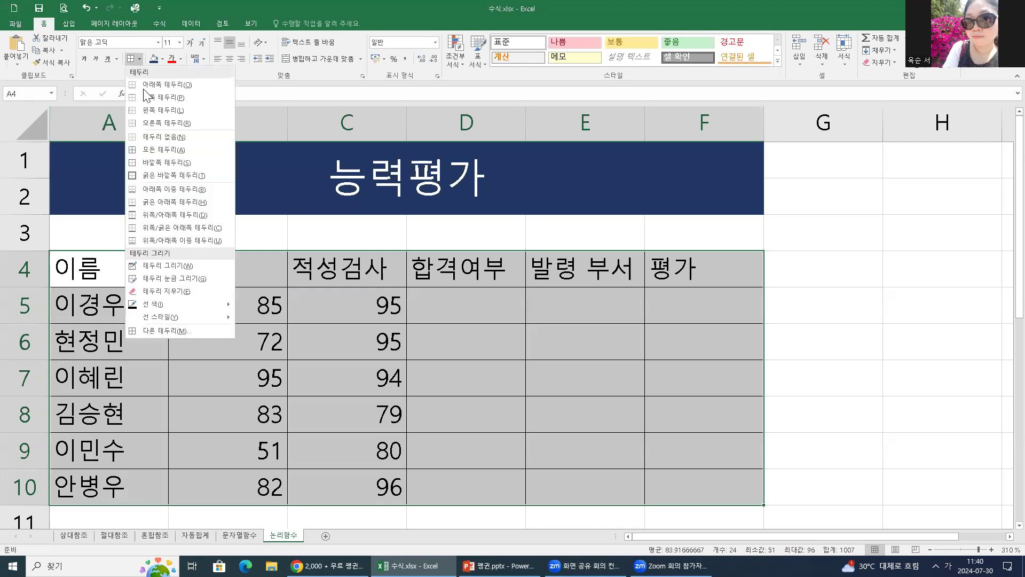
click(153, 150)
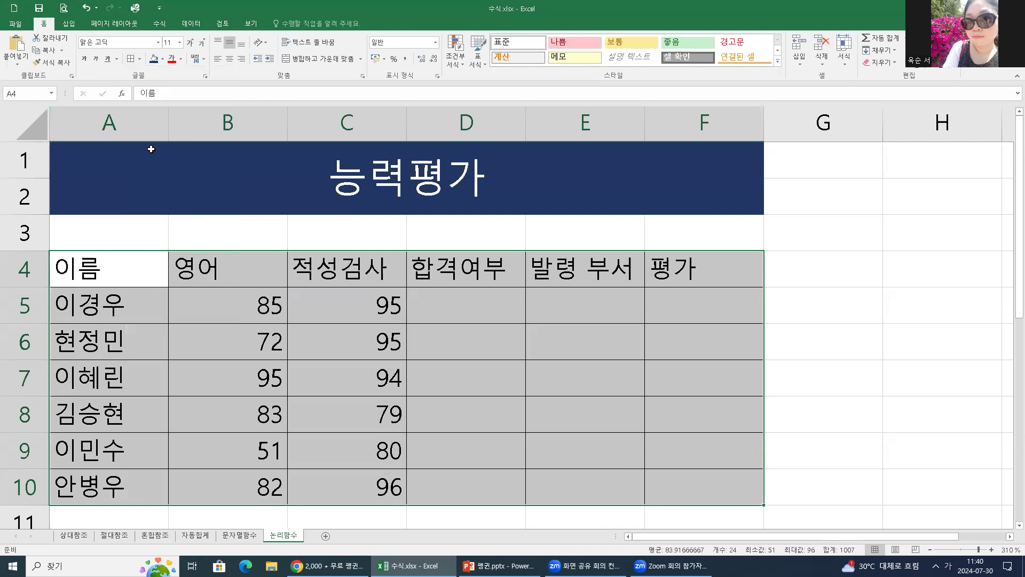
click(233, 64)
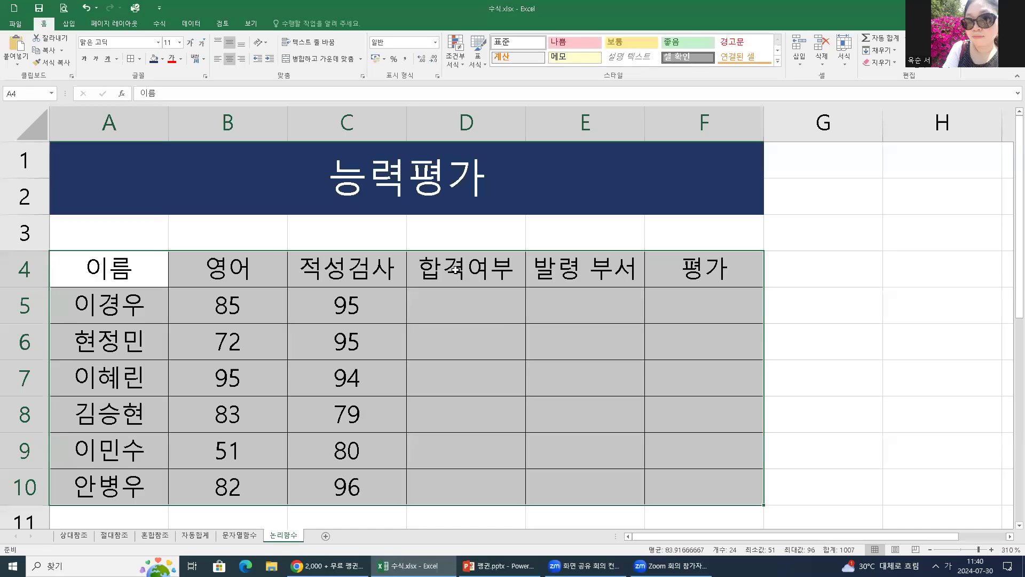
Fill the 합격여부, 발령 부서 and 평가 header cells (D4:F4) with the lightest blue accent 5 theme shade
click(452, 270)
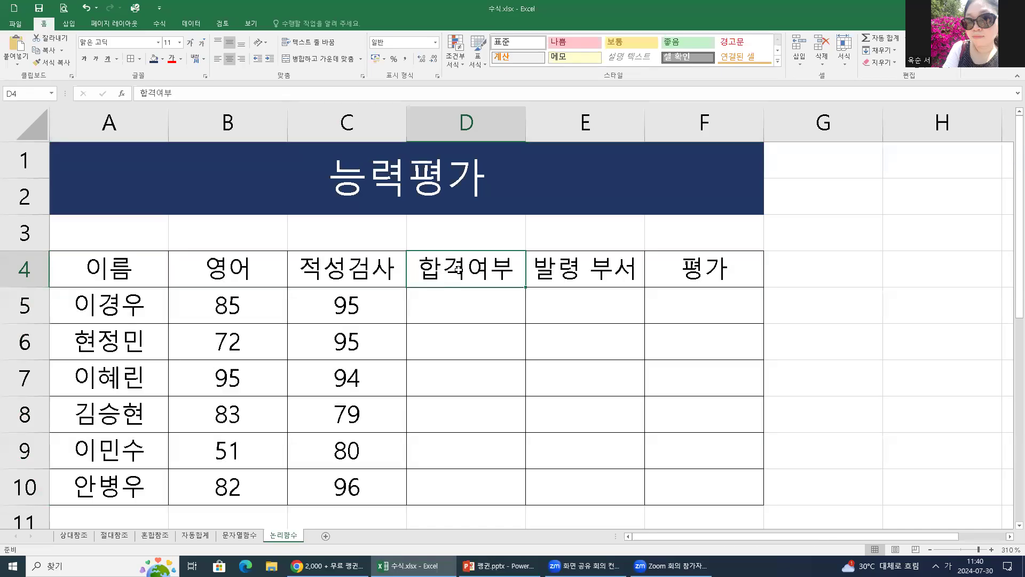
drag(467, 270, 683, 272)
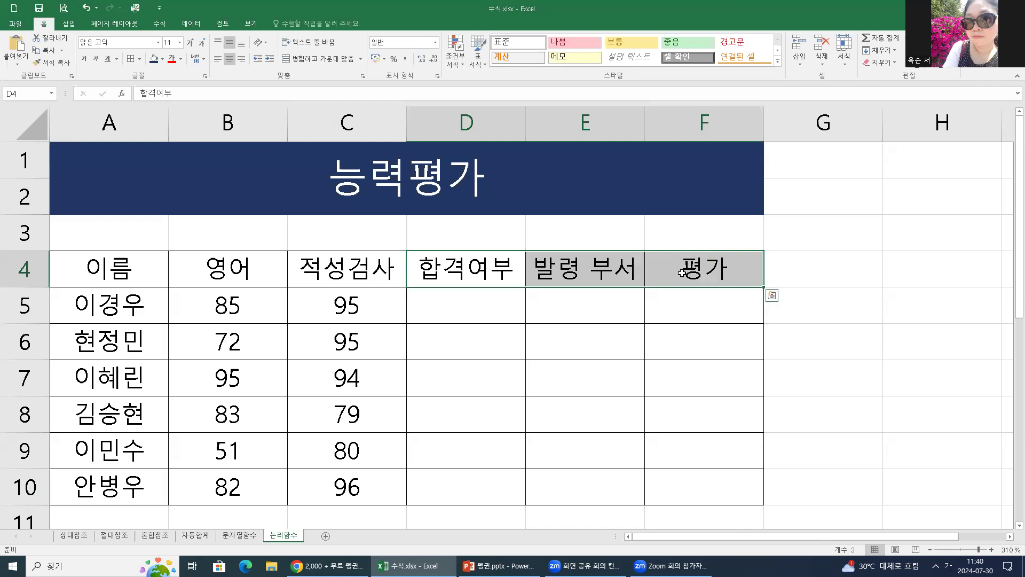
click(162, 58)
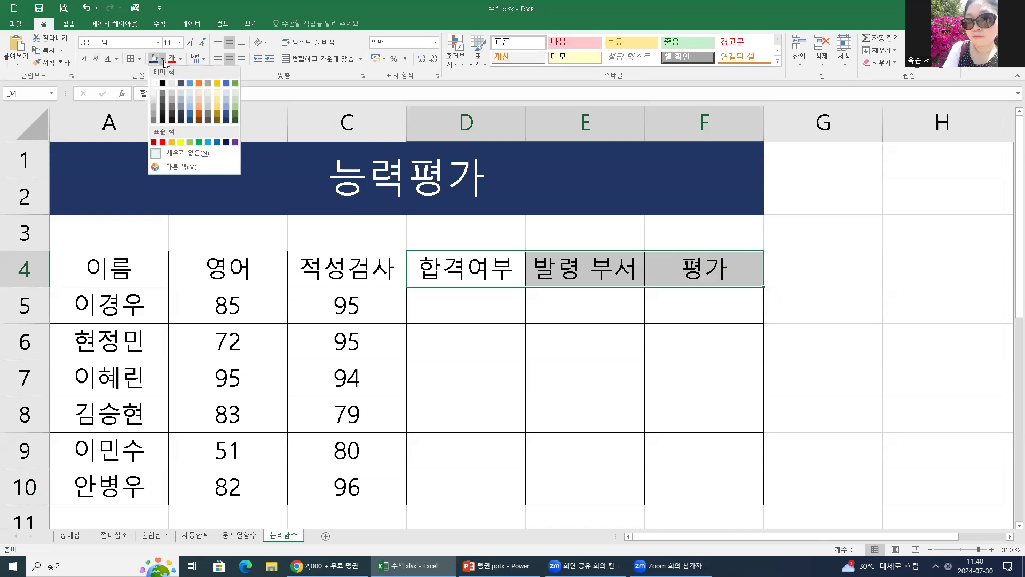
click(228, 95)
click(566, 306)
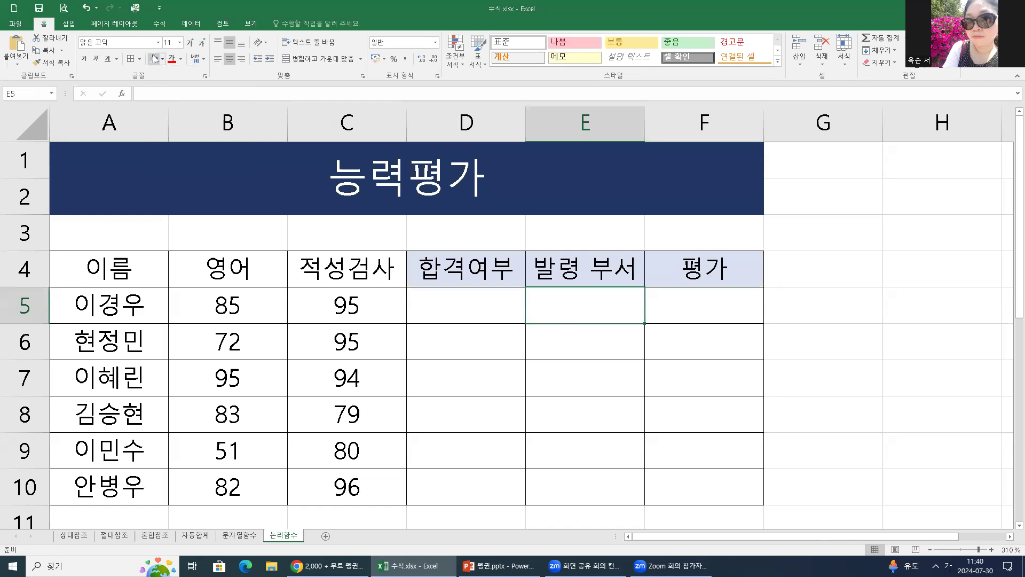
drag(493, 255, 700, 267)
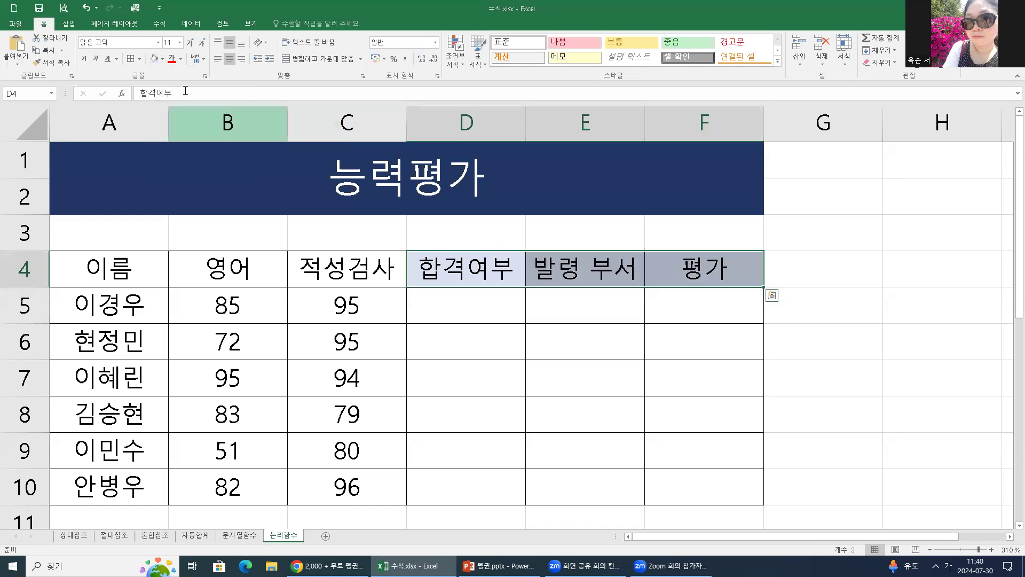
click(163, 60)
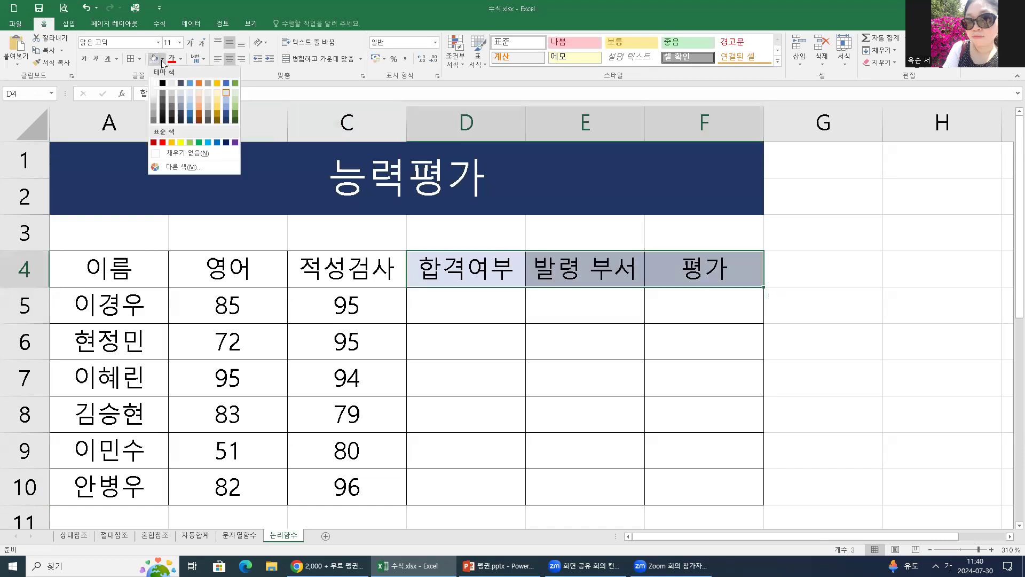
click(224, 95)
click(623, 316)
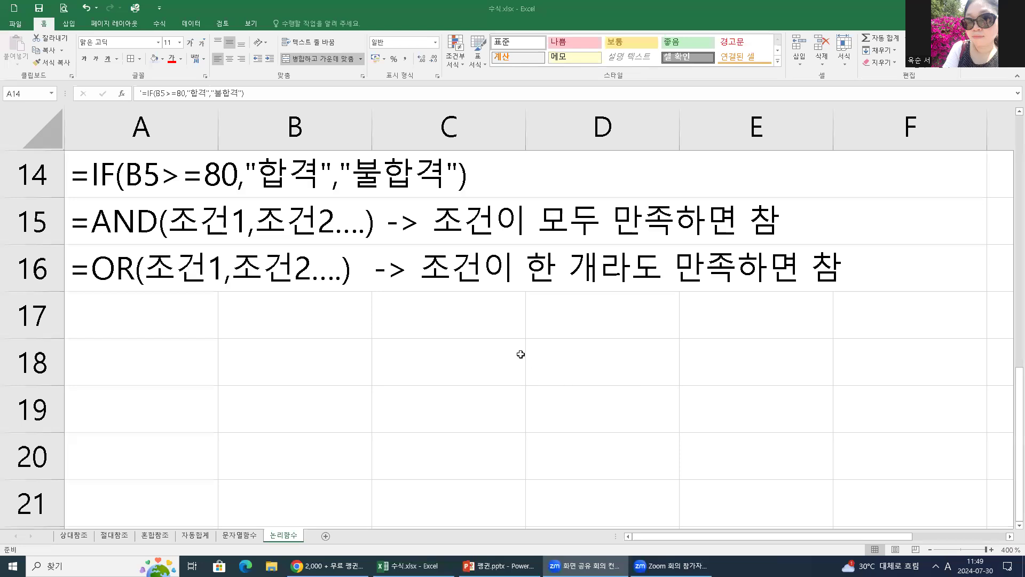
Examine the IF syntax and pass/fail example notes in rows 12 to 14 against the English score in B5 and result cell D5
scroll(526, 379, up, 2)
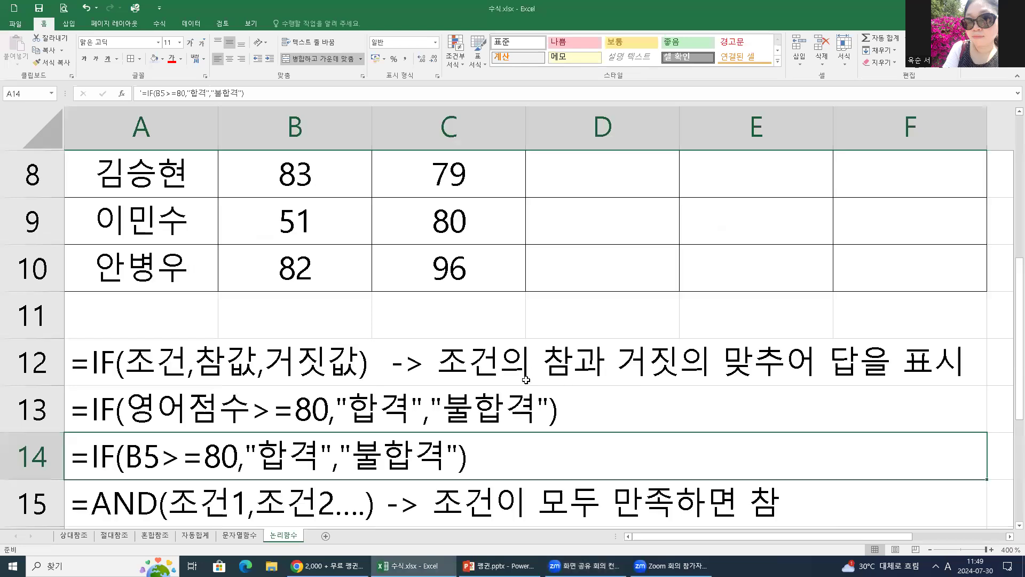
click(158, 366)
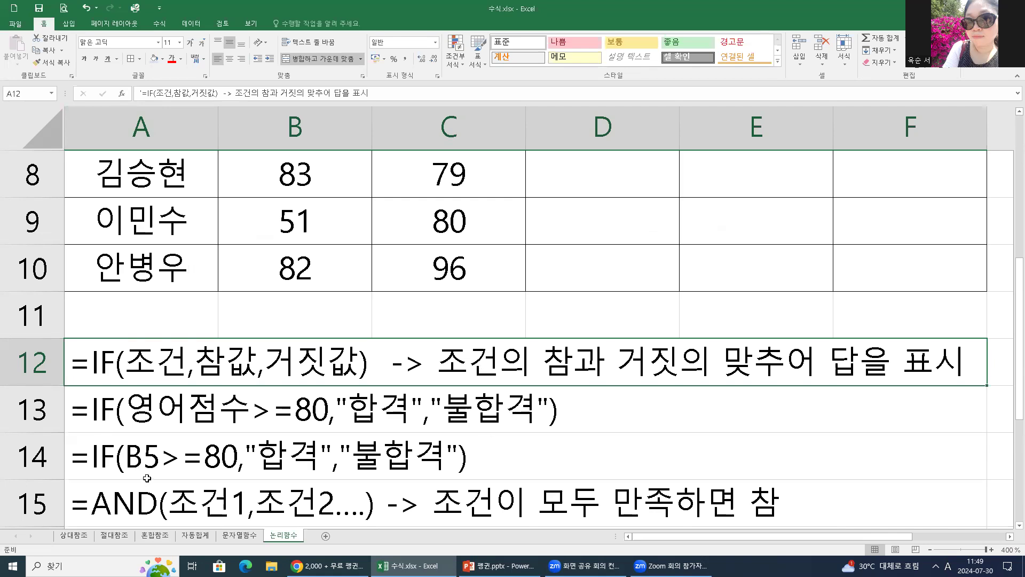
scroll(189, 451, up, 2)
click(307, 303)
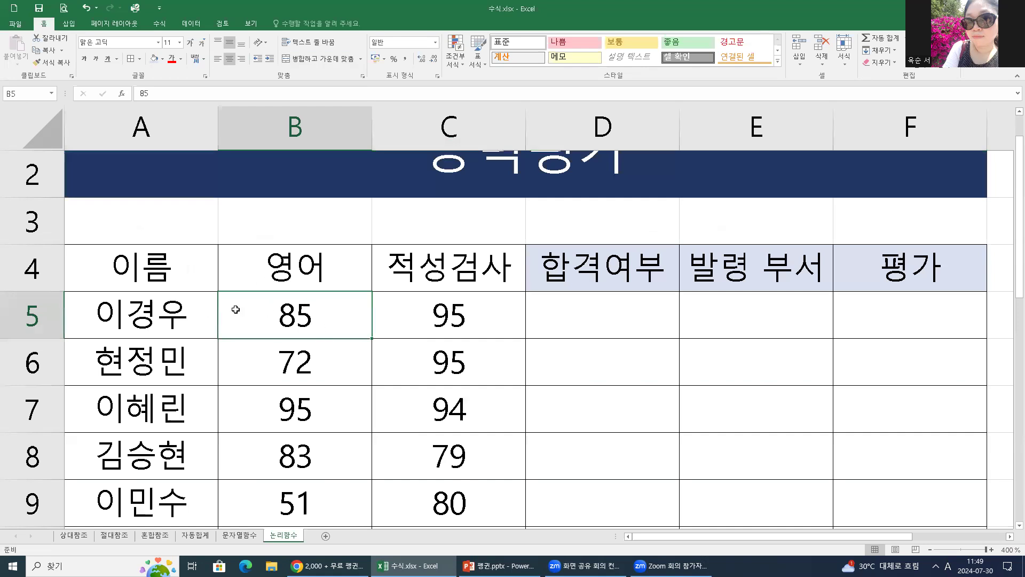
click(591, 316)
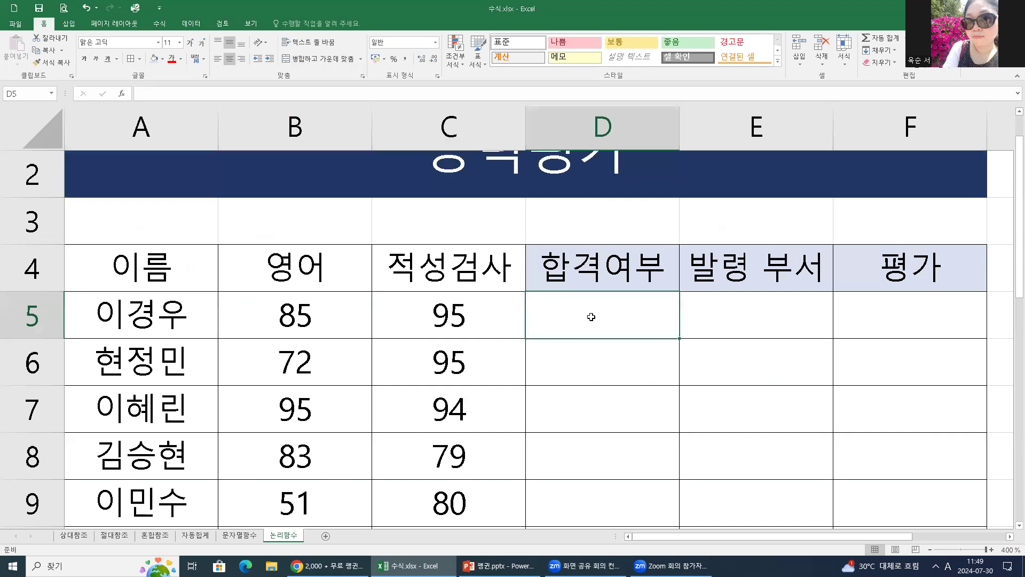
click(322, 316)
scroll(317, 324, down, 5)
scroll(295, 335, up, 2)
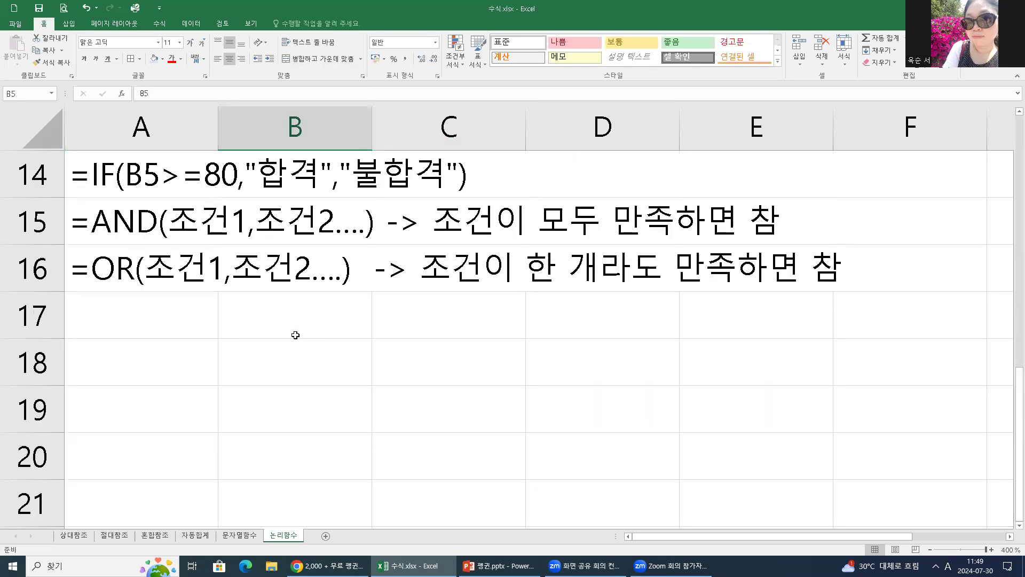
click(153, 326)
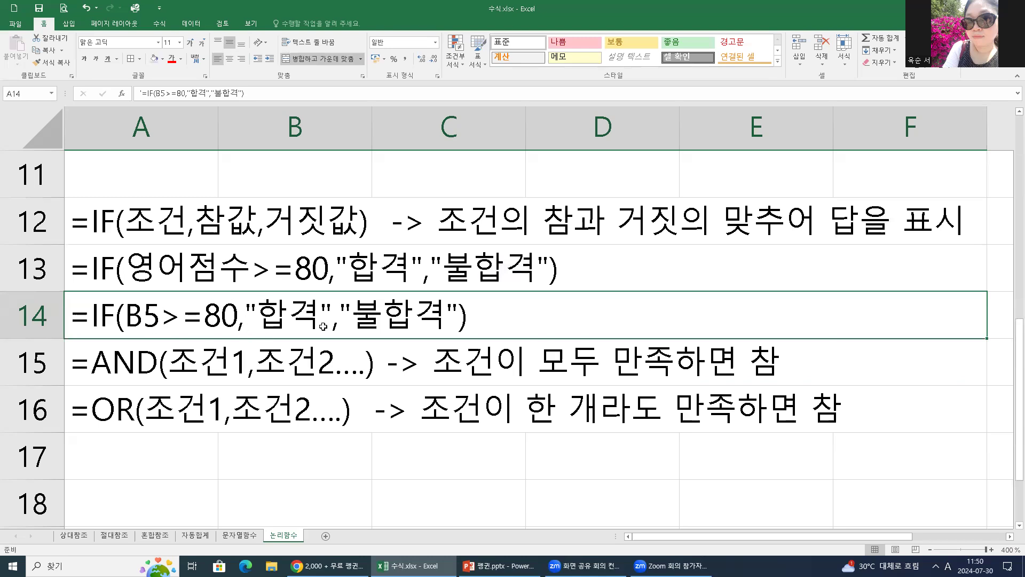
Start an IF function in D5 using the function arguments dialog, with the logical test B5>=80
scroll(422, 342, up, 4)
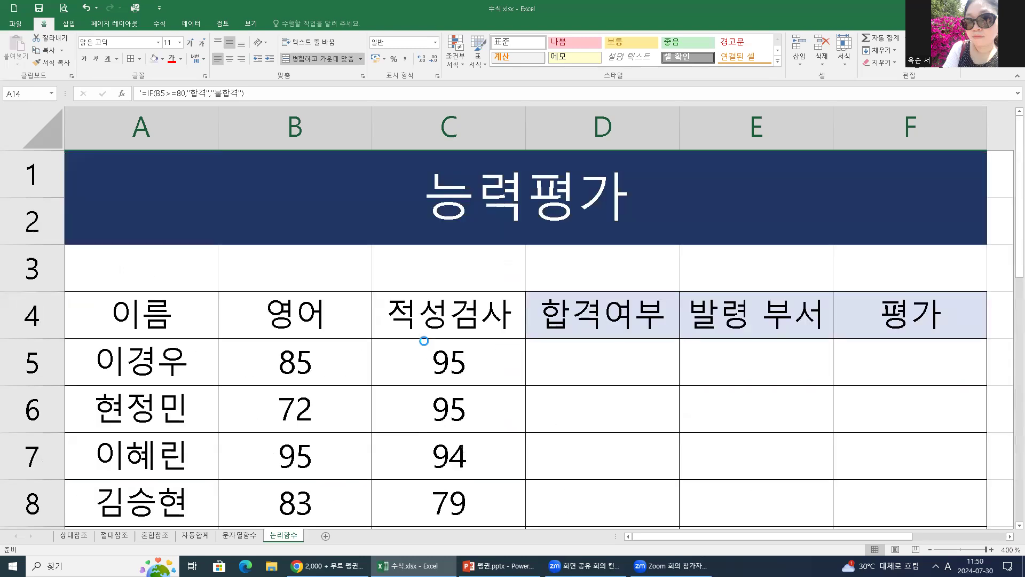
ctrl+scroll(423, 340, down, 5)
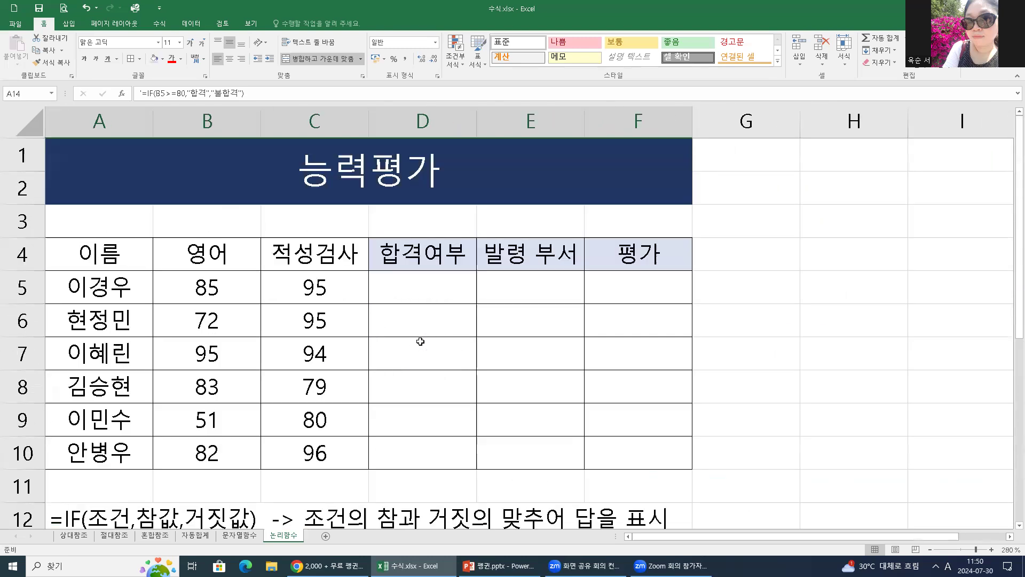
double_click(418, 294)
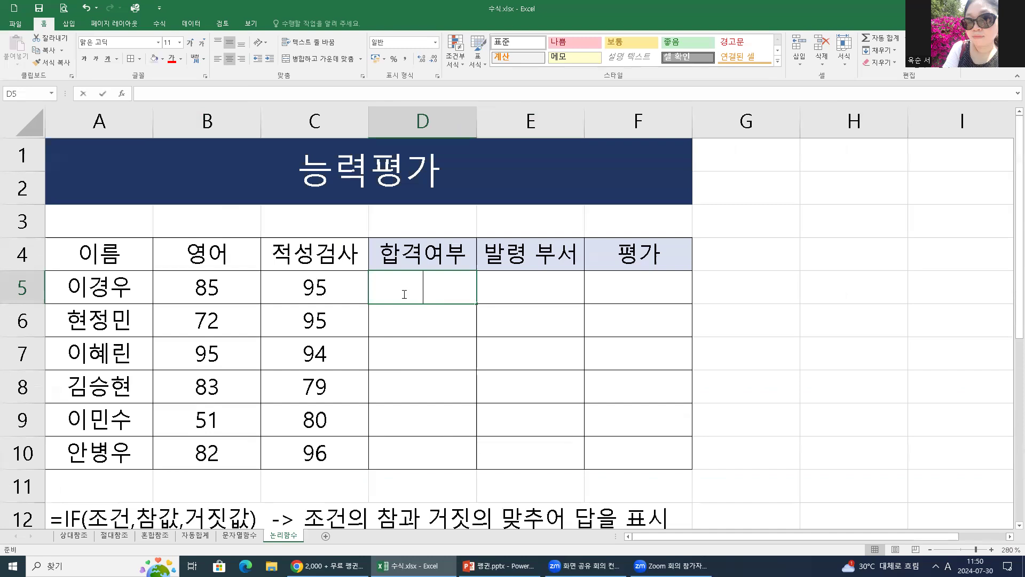
text(=IF)
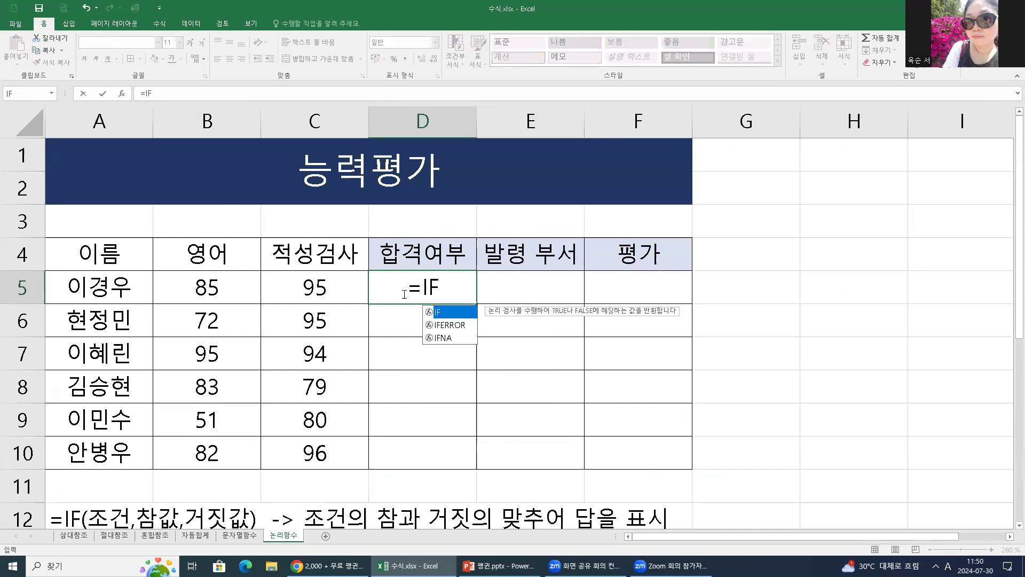
text(()
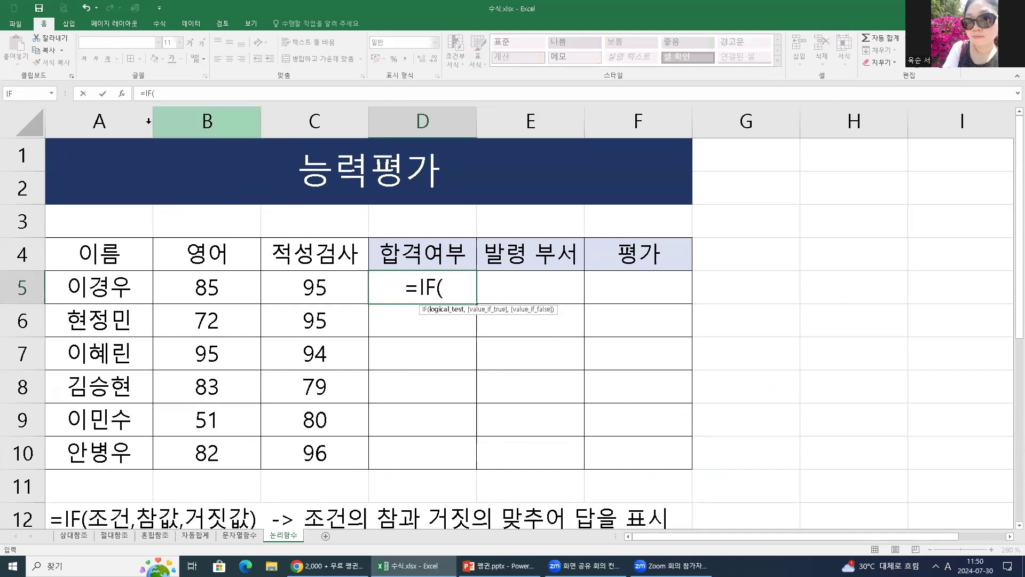
click(122, 94)
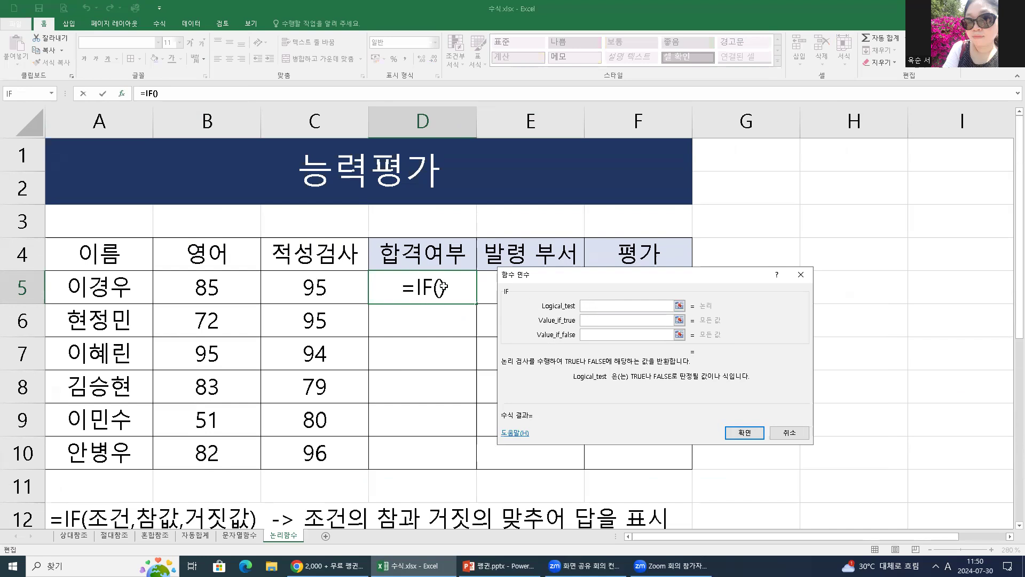
click(209, 289)
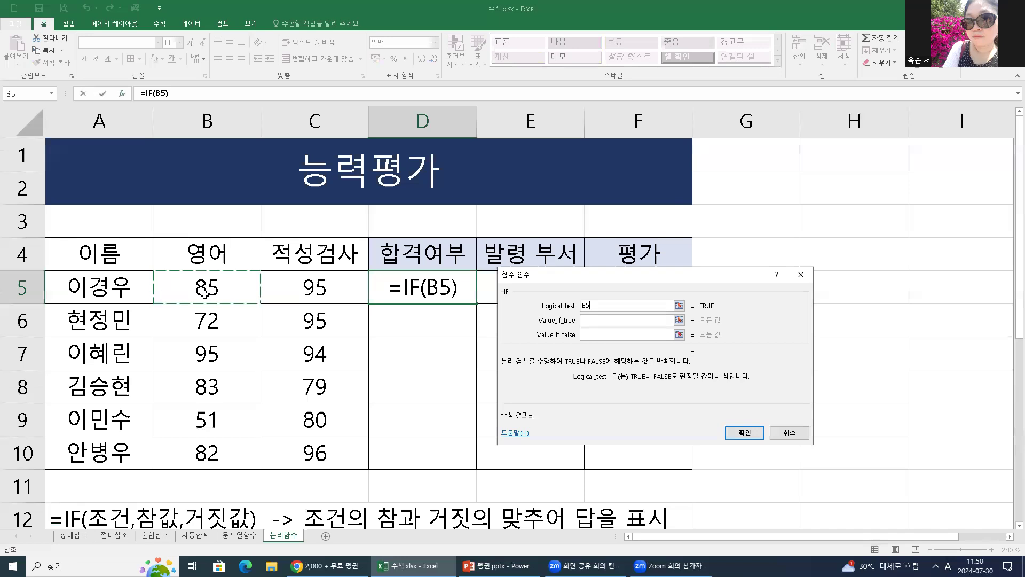
text(>=80)
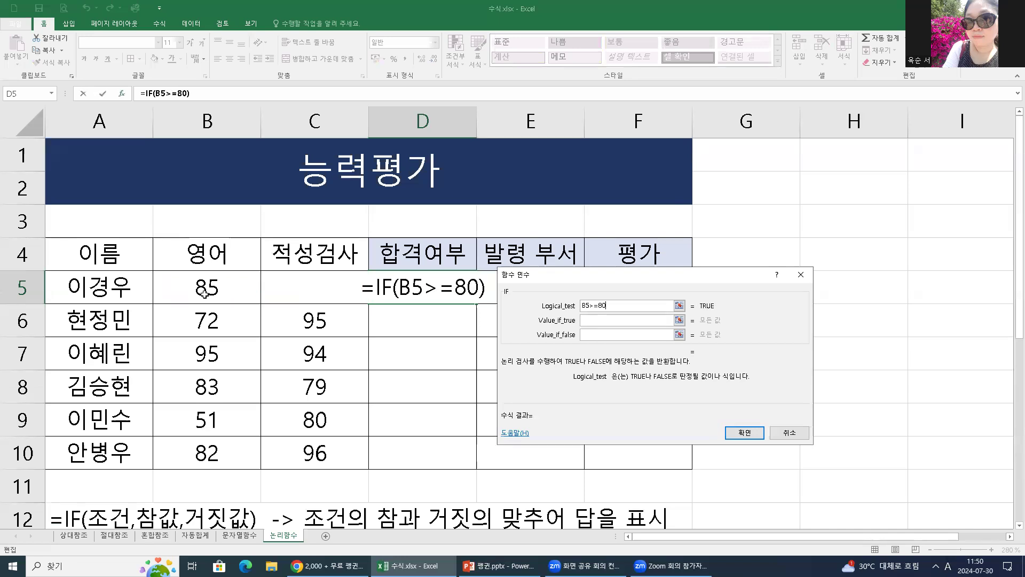
Set the D5 IF function to return "합격" when true and "불합격" when false, and confirm the formula
click(587, 322)
text("GK)
key(BackSpace)
key(BackSpace)
key(Hangul)
text(하합격")
click(595, 336)
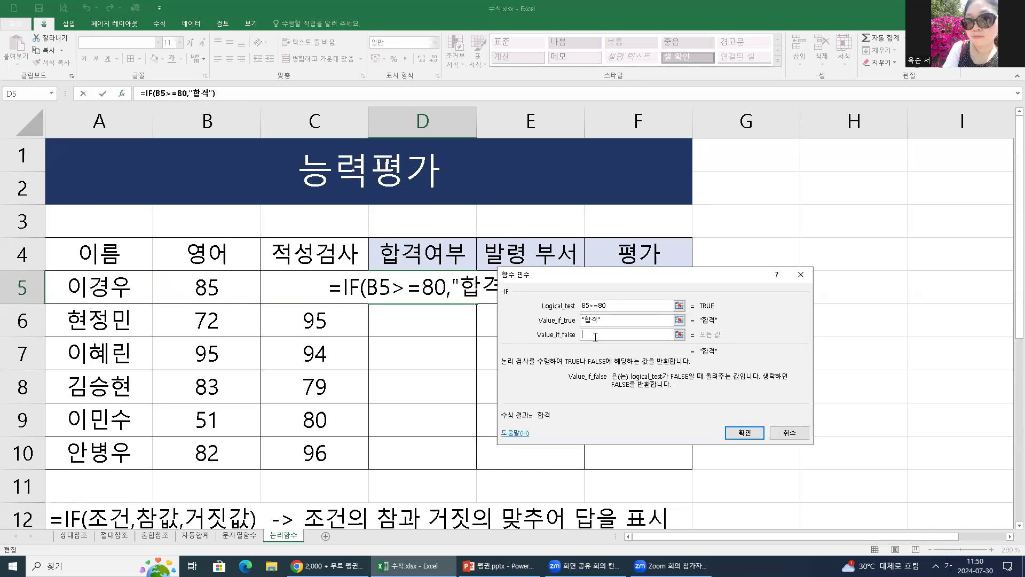
text("불합격")
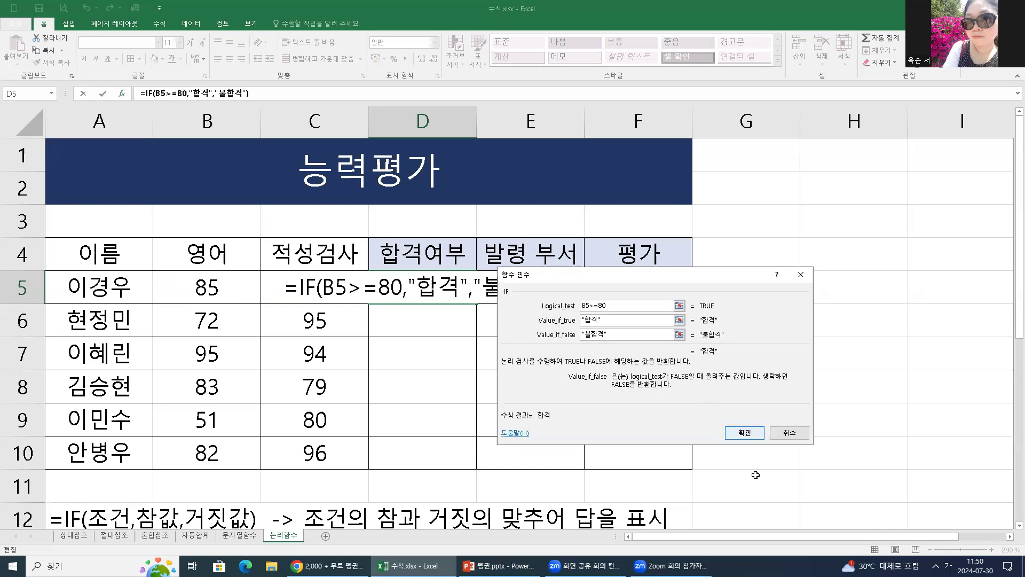
click(744, 432)
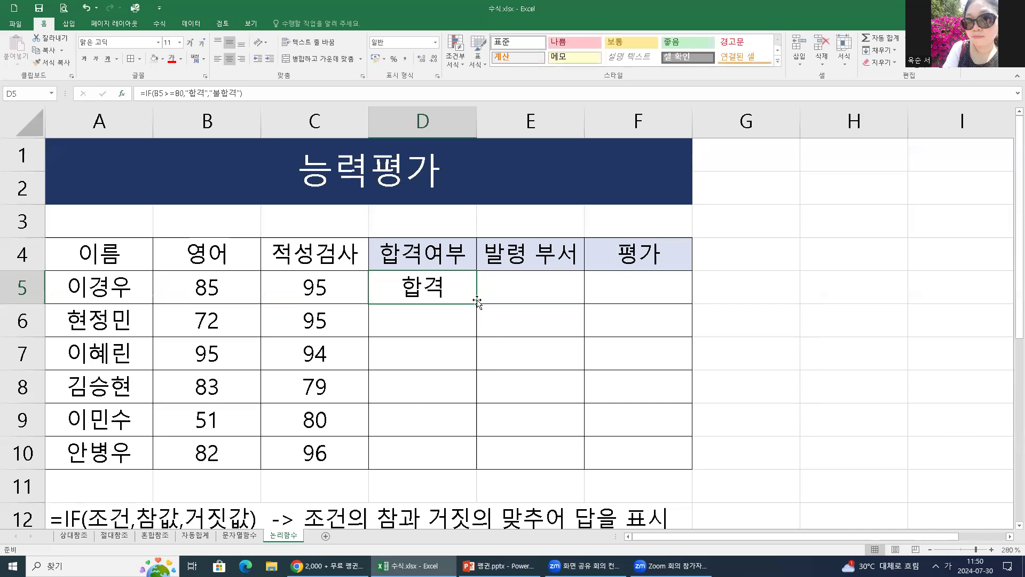
Fill the D5 pass/fail formula down the 합격여부 column through D10
drag(477, 304, 465, 458)
click(529, 392)
click(439, 285)
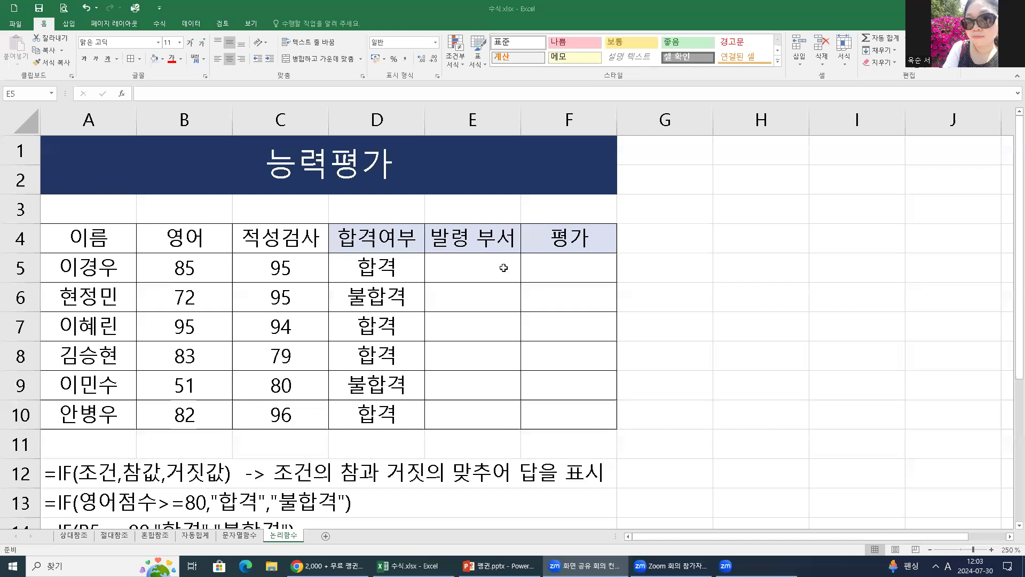
Start an IF function in 발령 부서 cell E5 using the function arguments dialog, with the logical test B5>=90
click(504, 268)
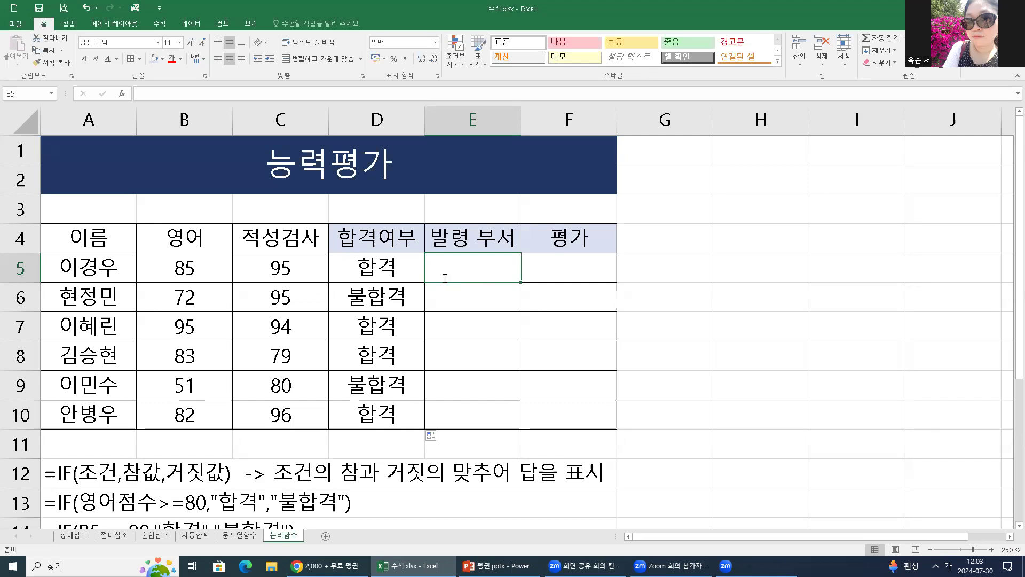
text(=)
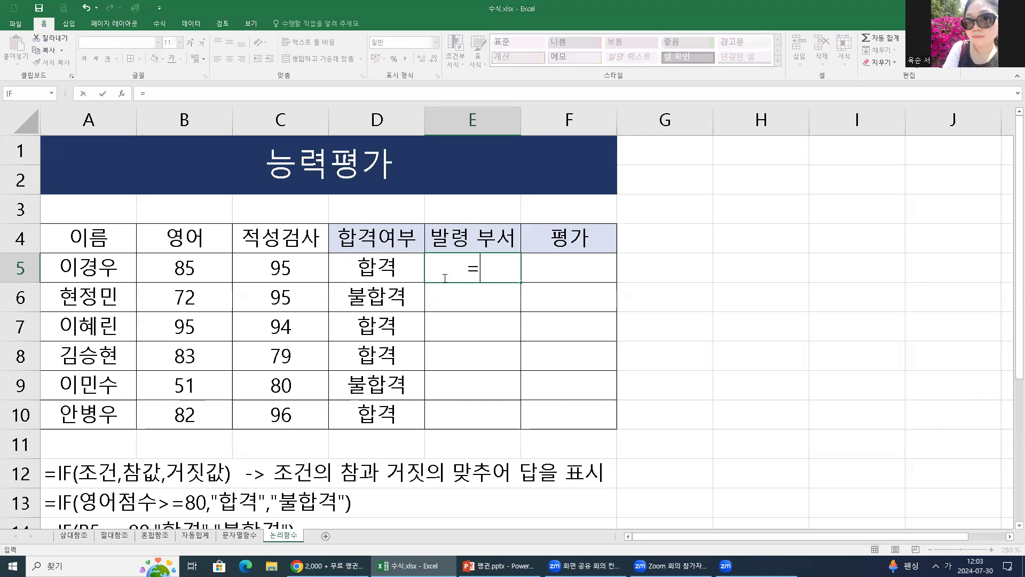
text(IF)
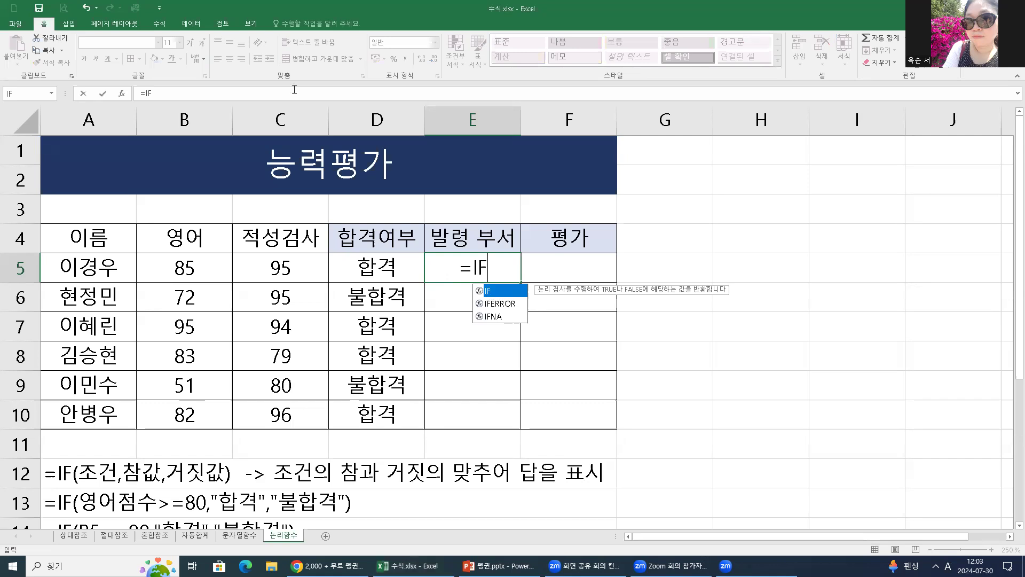
text(()
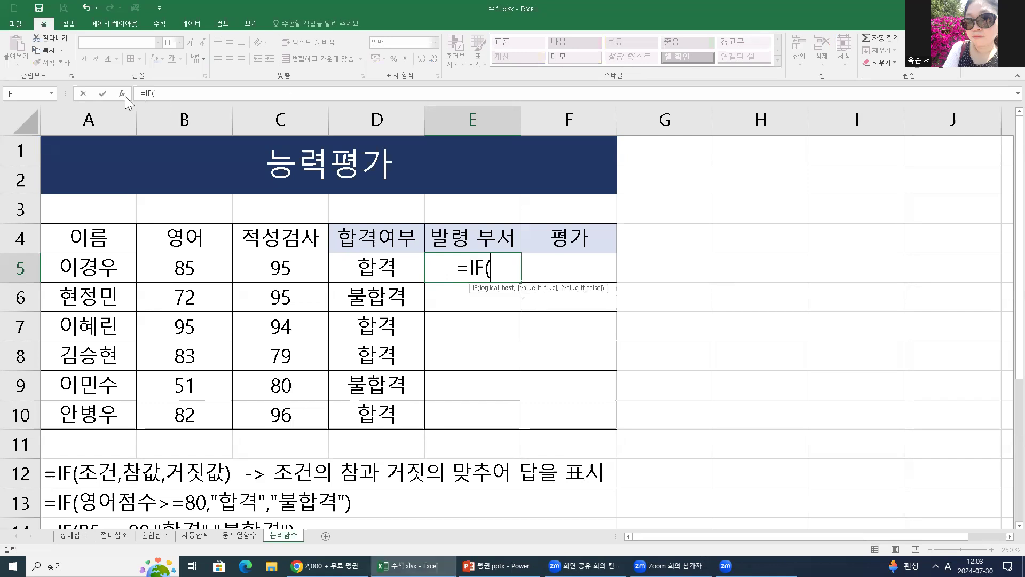
click(126, 98)
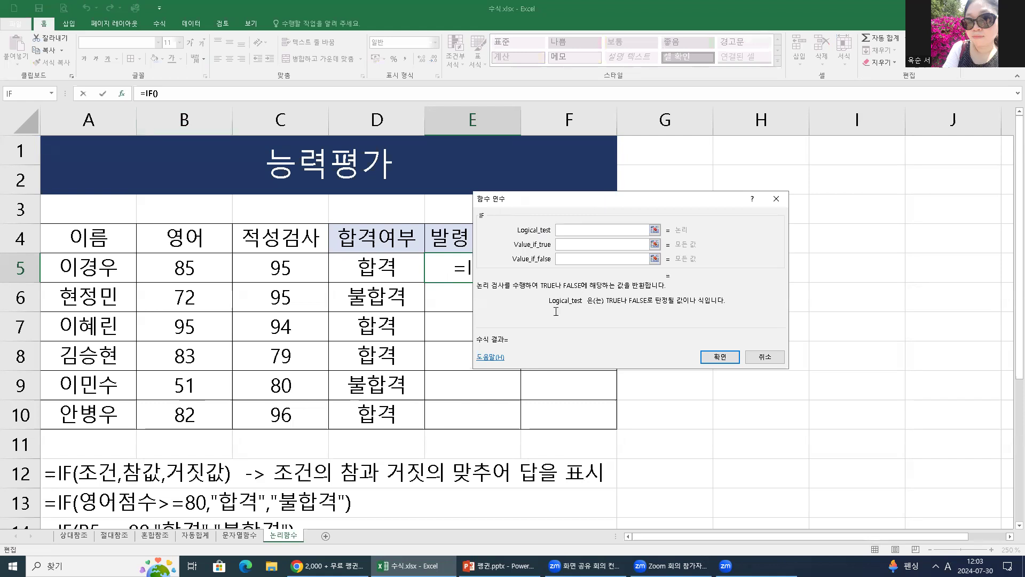
click(192, 264)
text(>=)
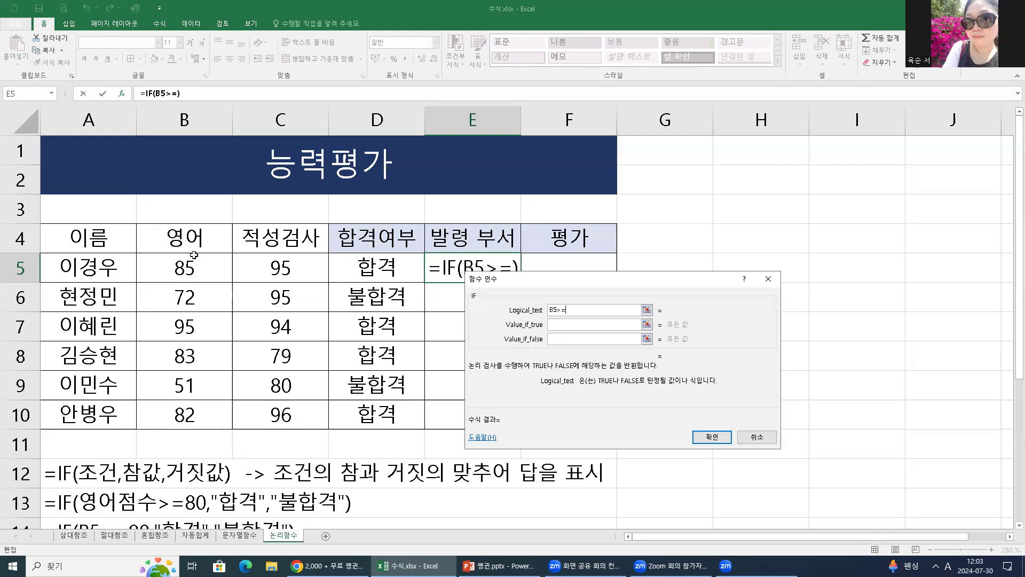
text(90)
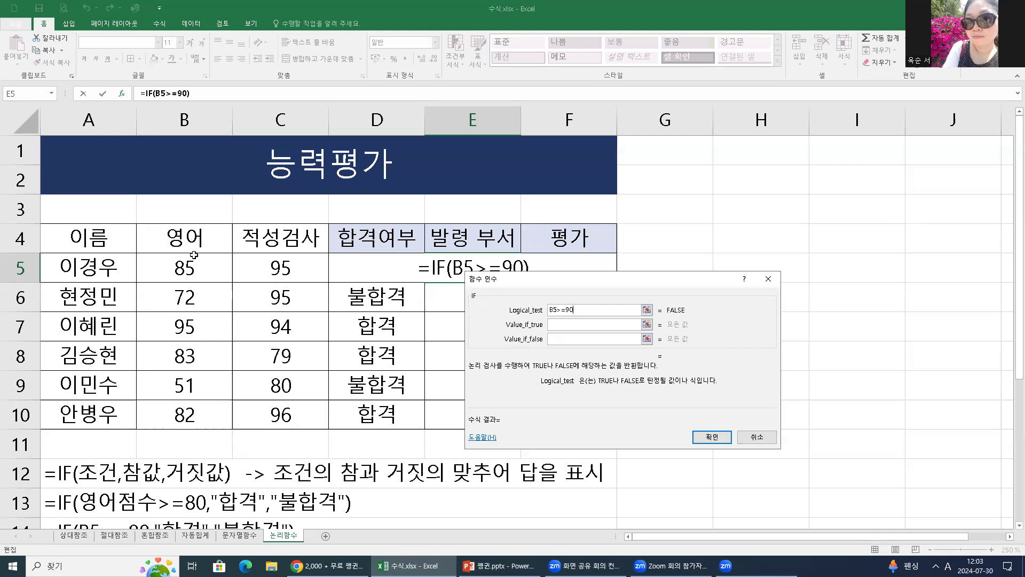
Set the true value of the E5 IF function to "해외영업1팀"
click(557, 324)
text(")
key(Hangul)
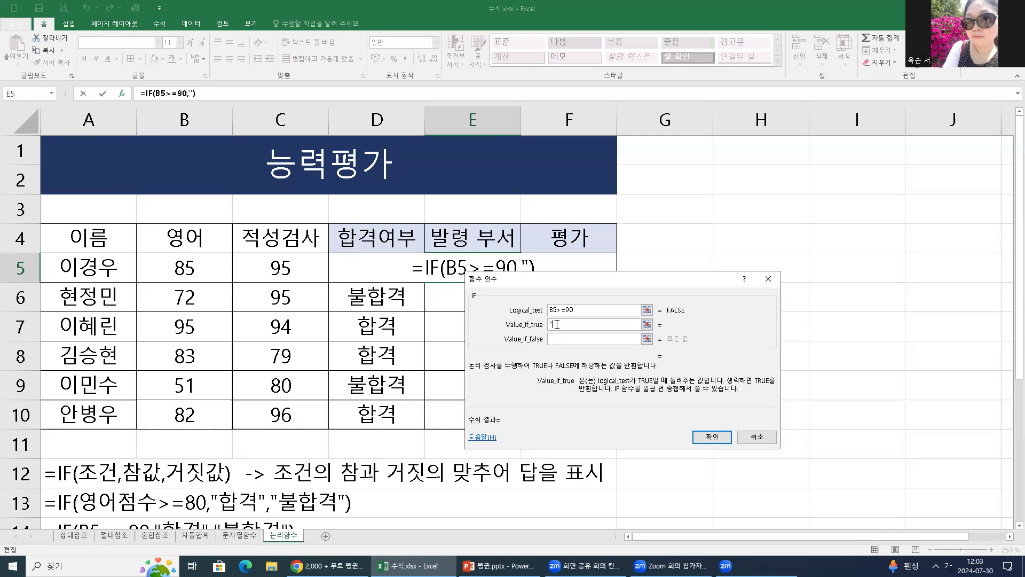
text(해외)
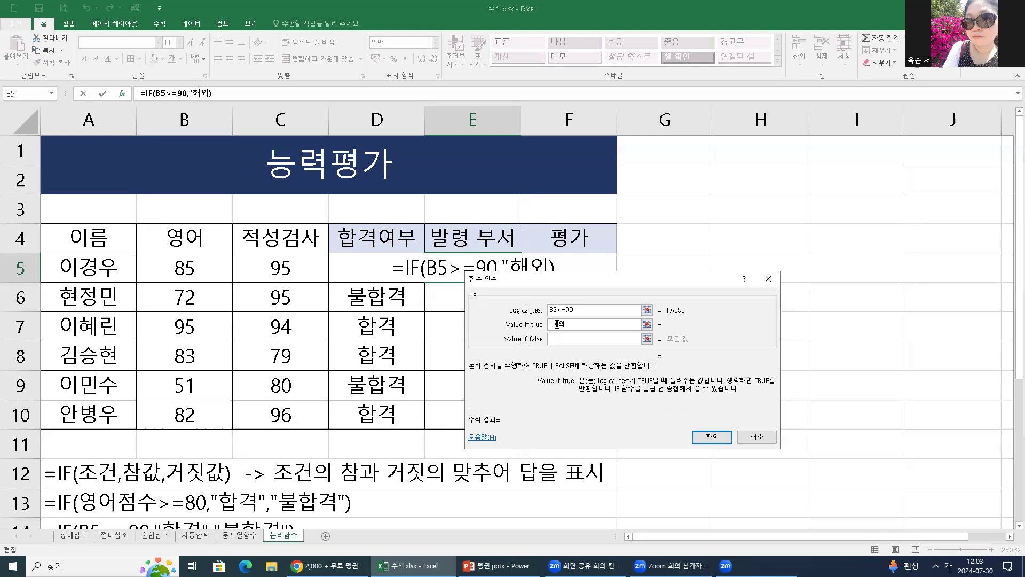
text(영업)
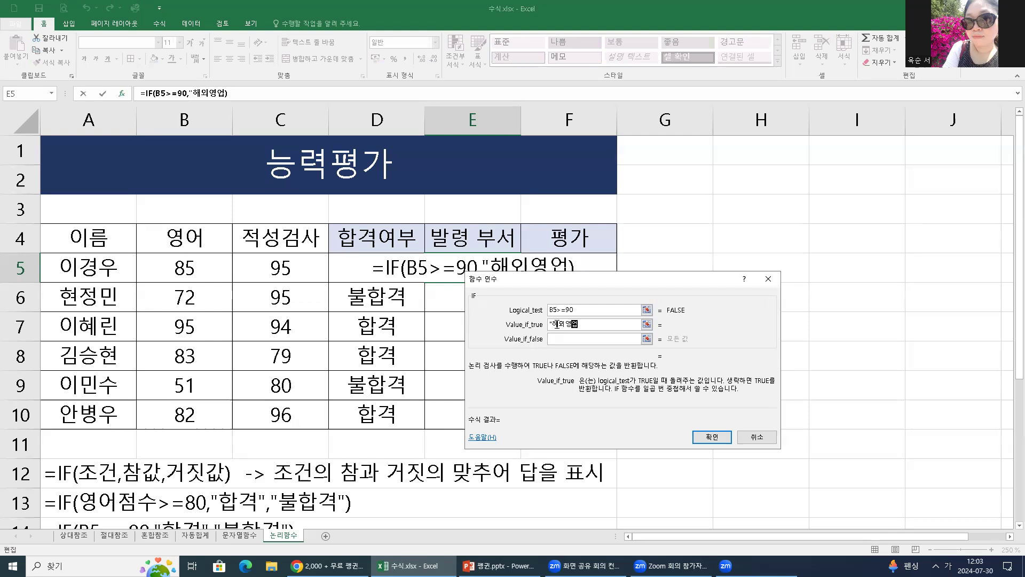
text(1티ㅁ")
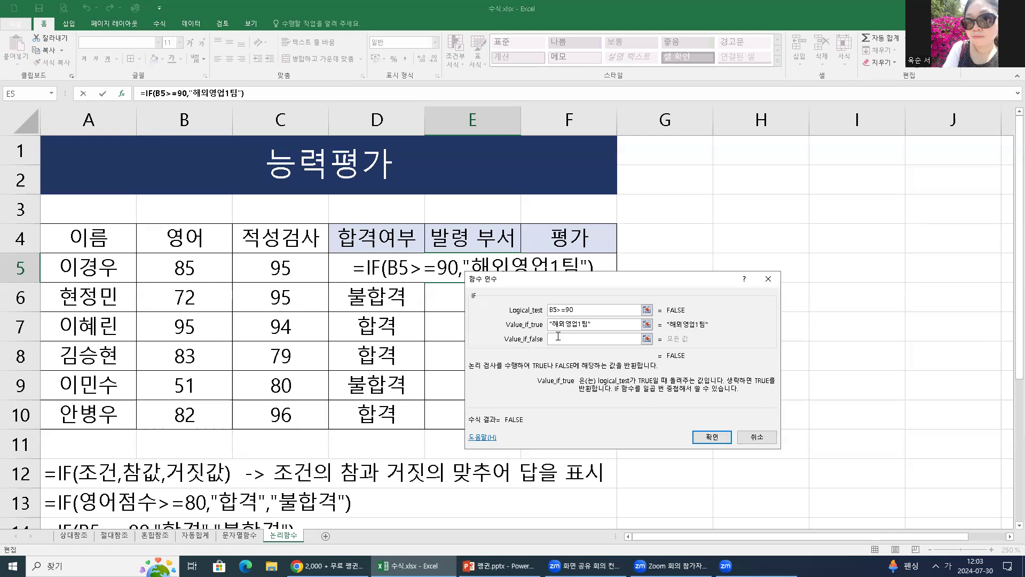
Nest a second IF function as the false value of the E5 formula, with the logical test B5>=80
click(559, 337)
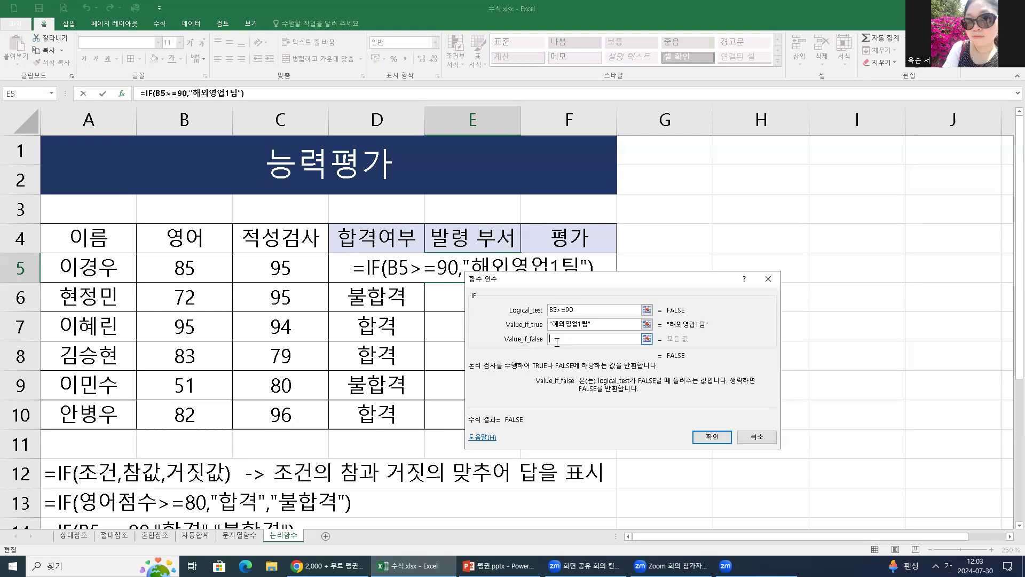
click(52, 94)
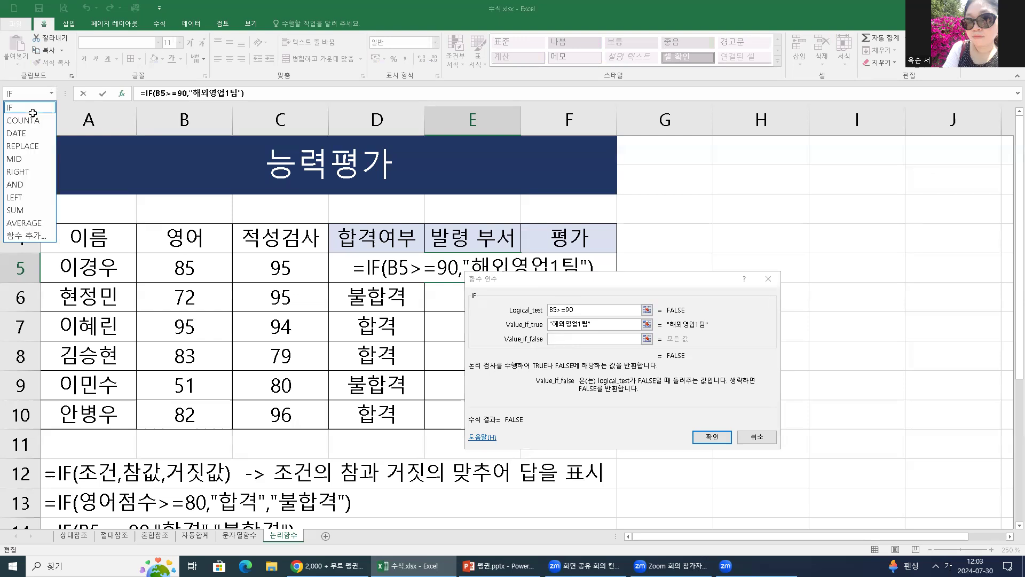
click(33, 112)
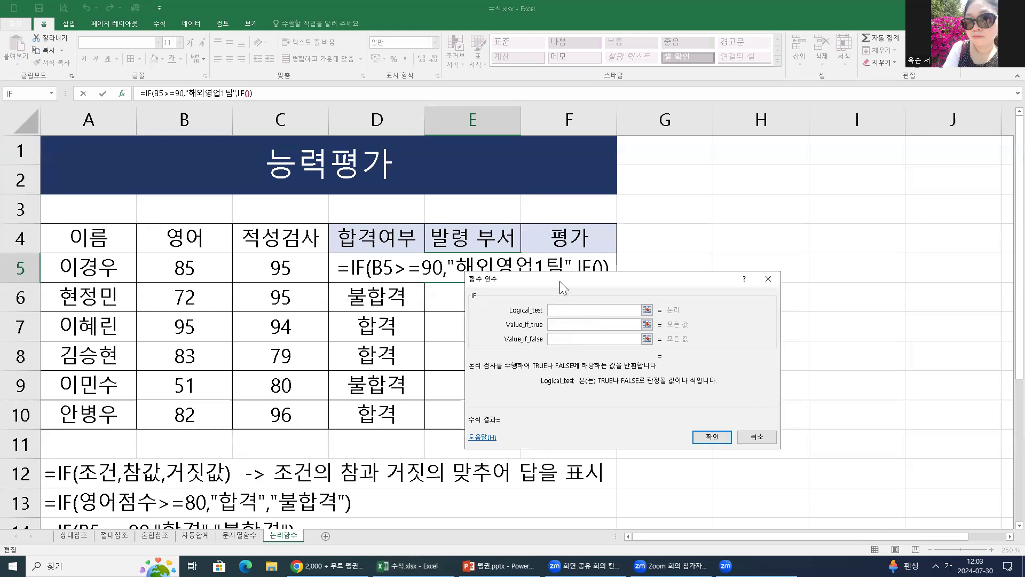
drag(560, 281, 555, 262)
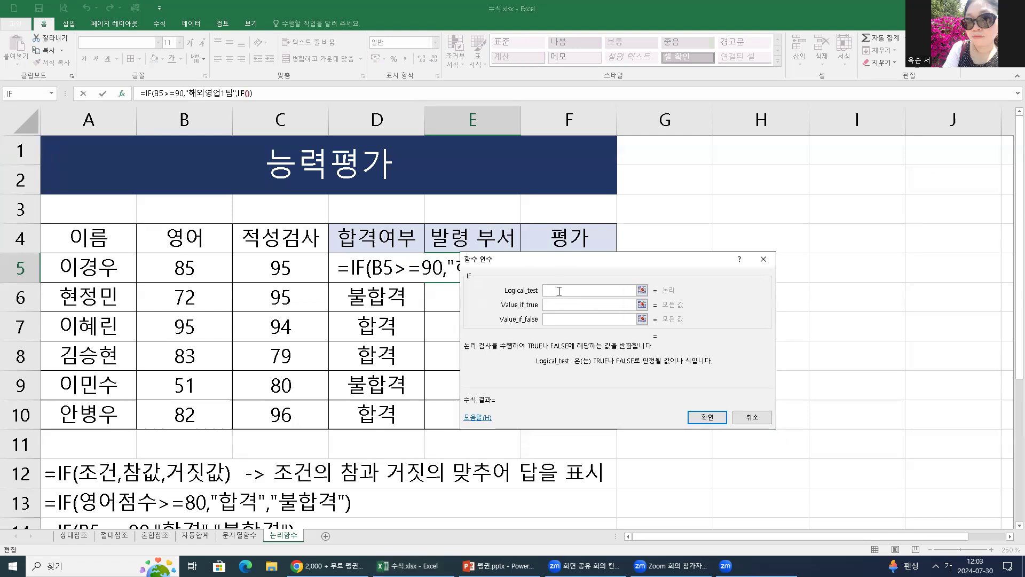
click(211, 272)
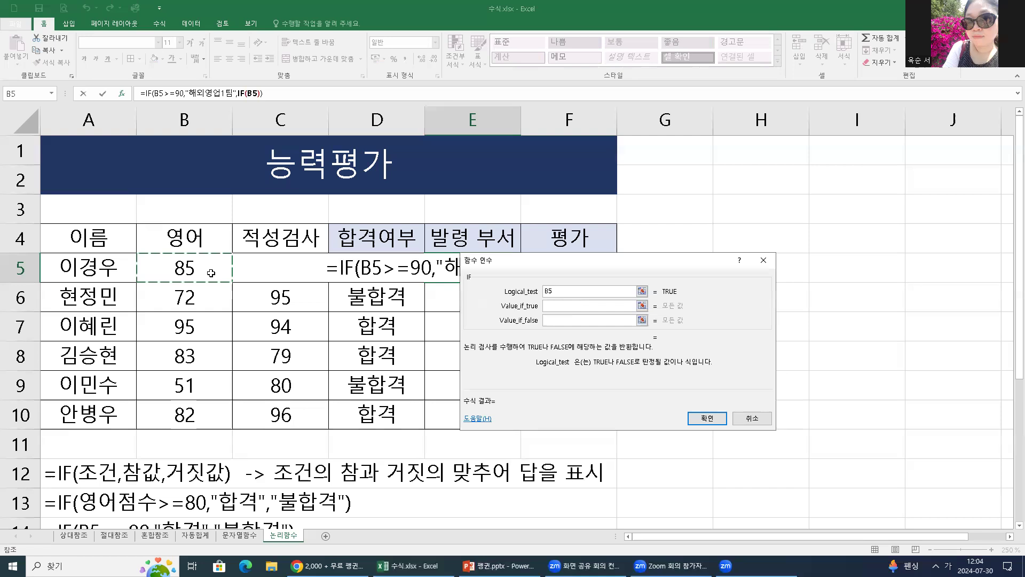
text(>=80)
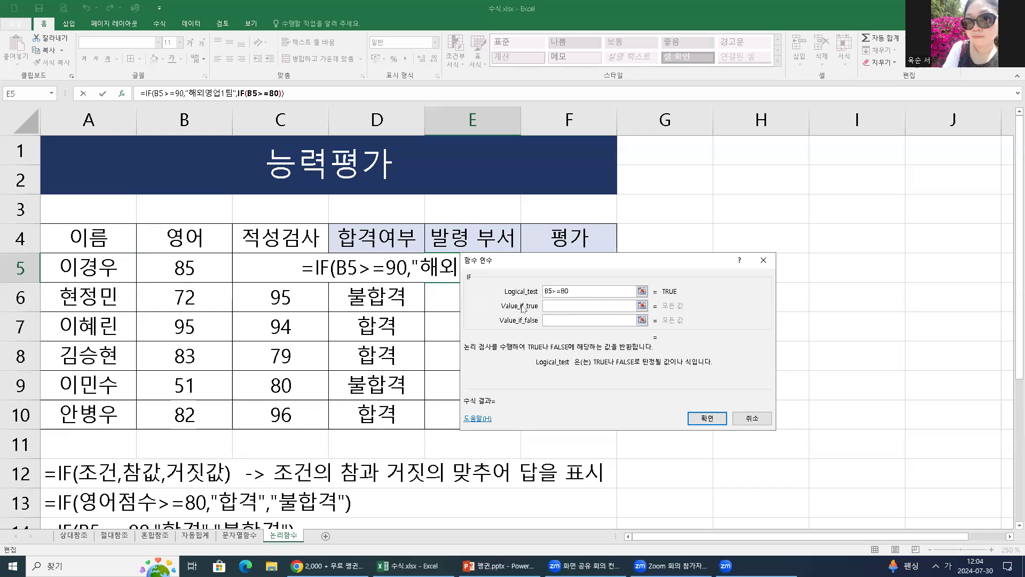
Set the true value of the nested IF function to "해외여업2팀"
click(558, 305)
text(")
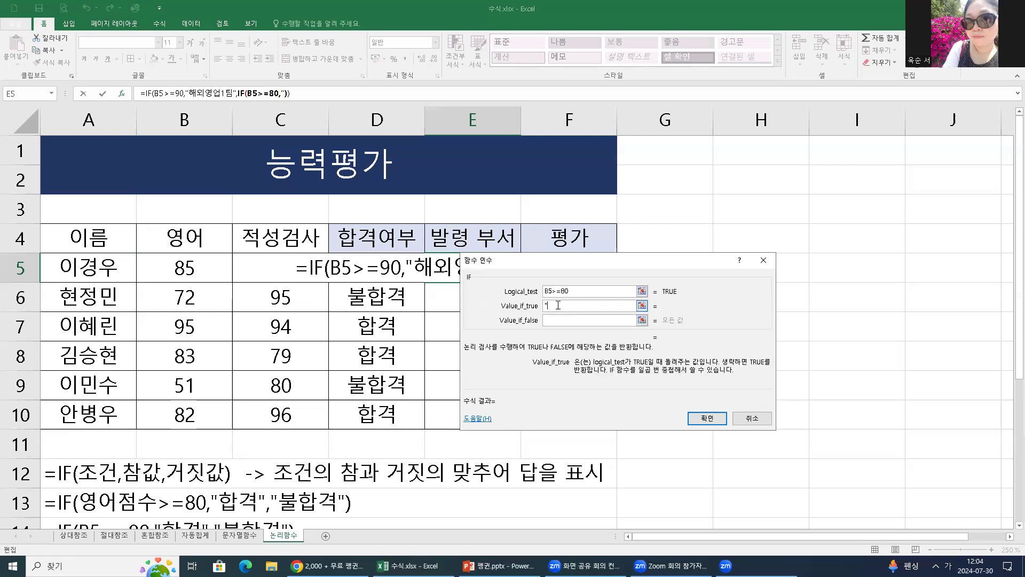
text(ㄱ)
key(BackSpace)
text(해외여업2)
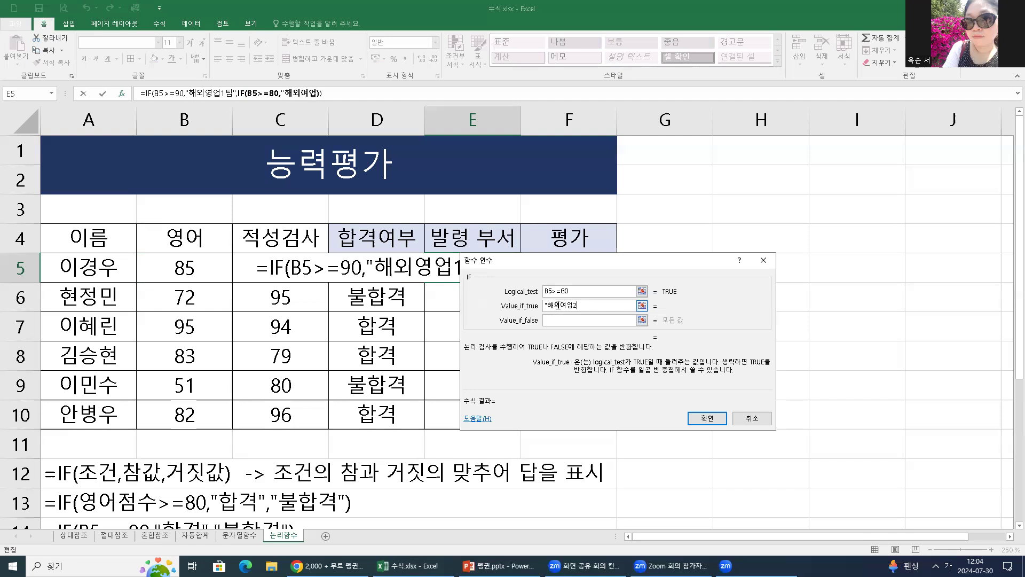
text(타ㅁ)
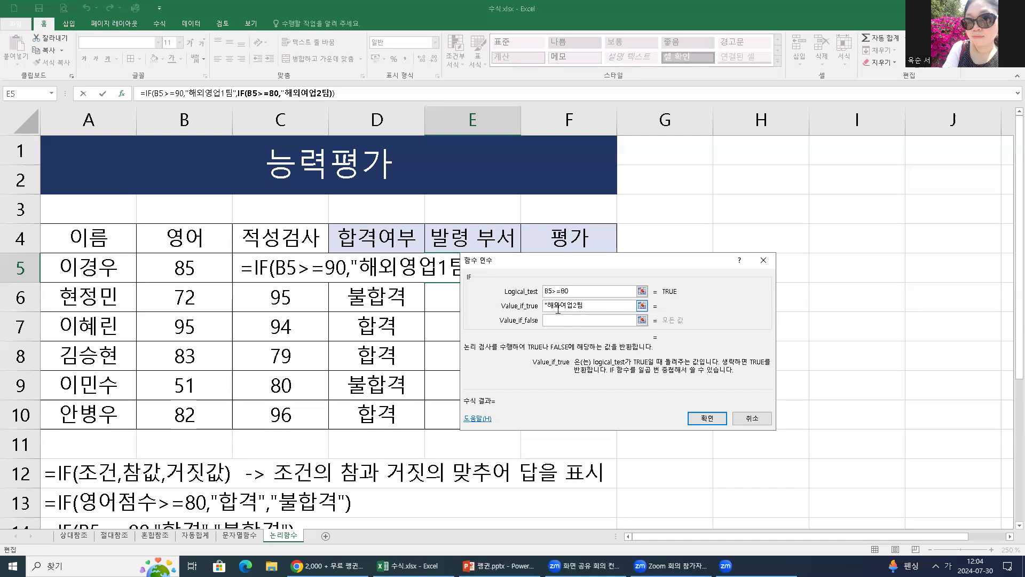
Set the false value of the nested IF function to "국내영업팀" and complete the E5 formula
click(565, 321)
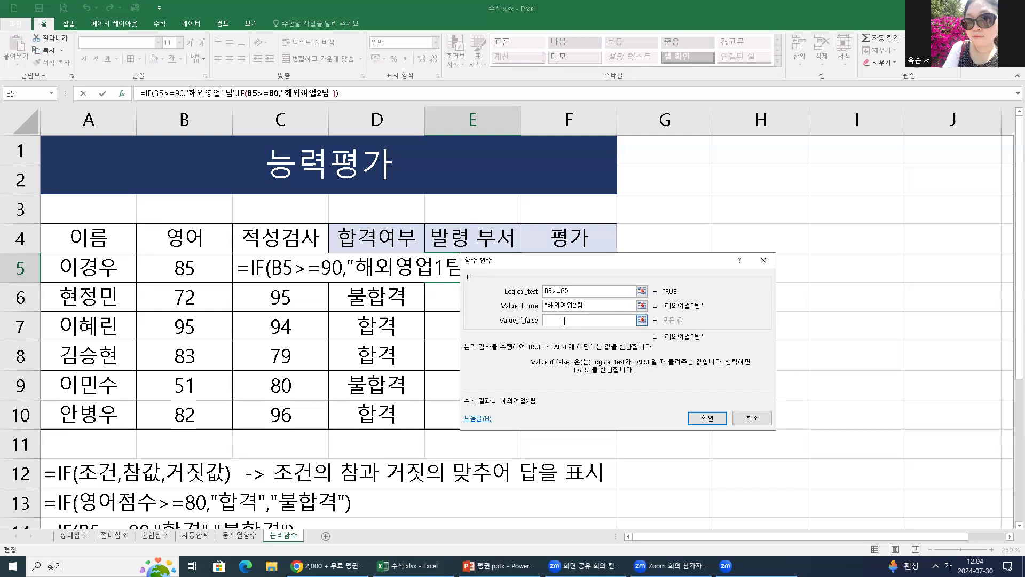
text("국냉ㅕㅇㅇ)
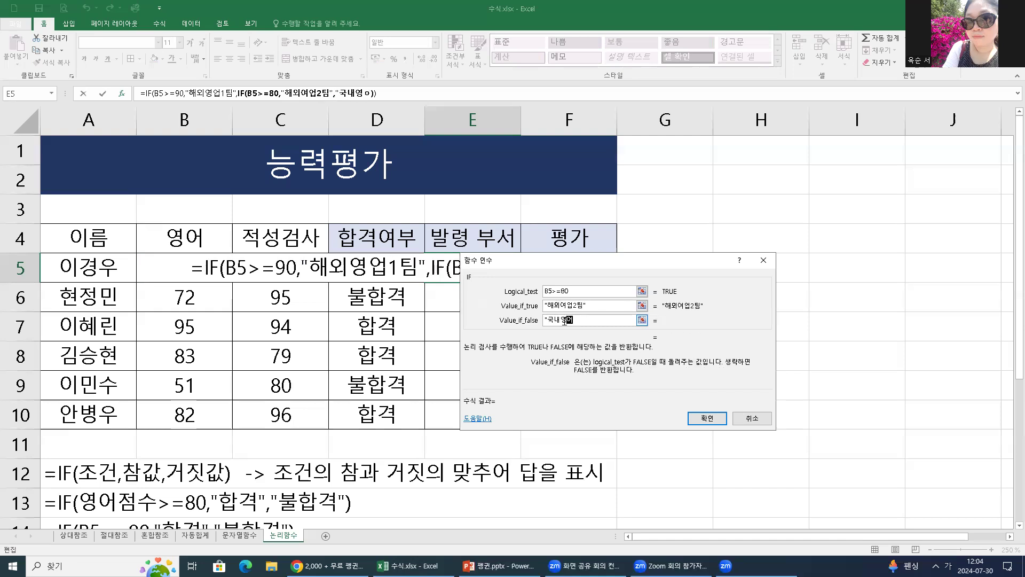
text(ㅓㅂㅇ)
key(BackSpace)
text(ㅌㅣㅁ)
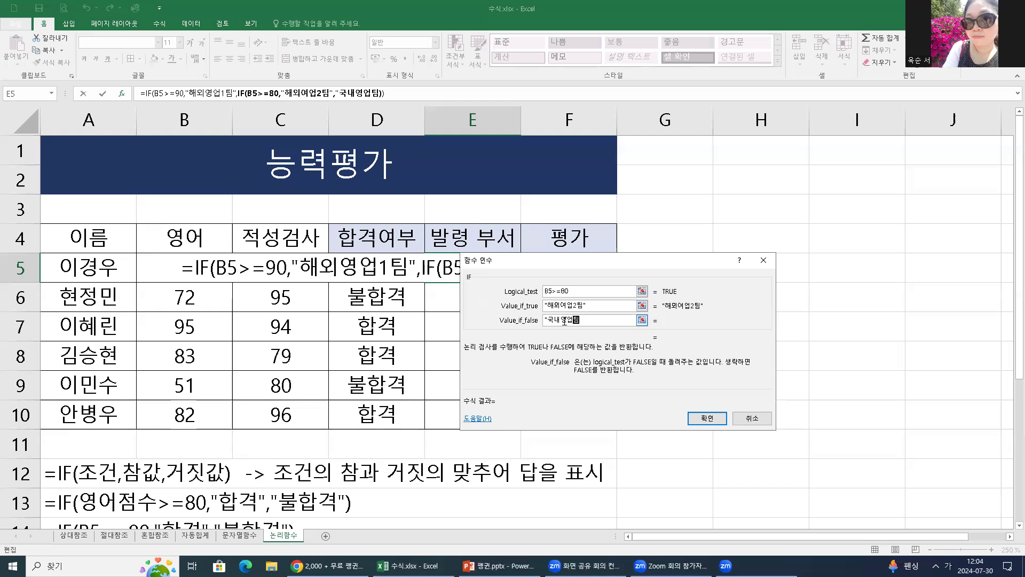
text(")
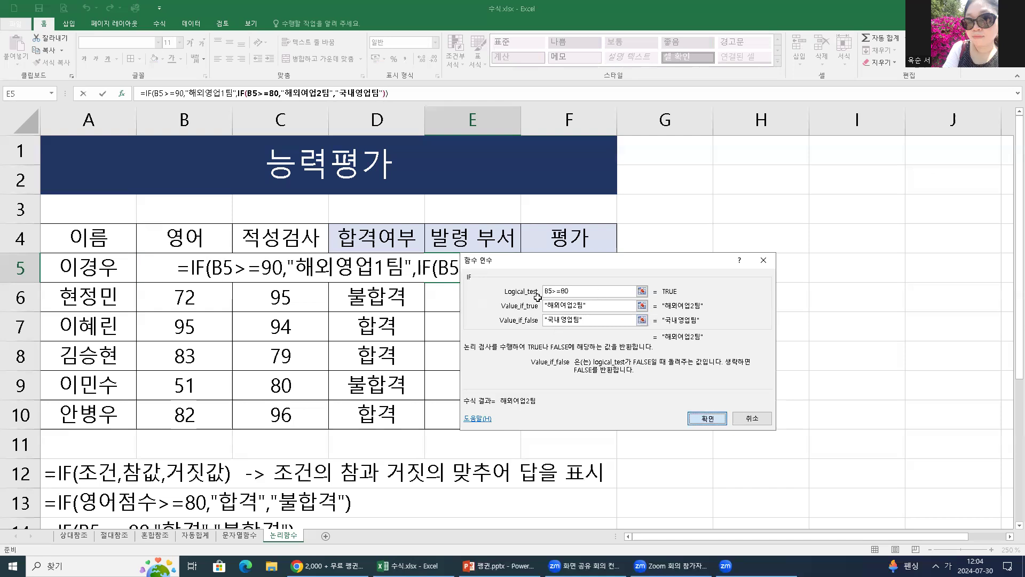
key(Return)
Fit column E's width to its contents and correct the second team name in the E5 formula to "해외영업2팀"
double_click(521, 112)
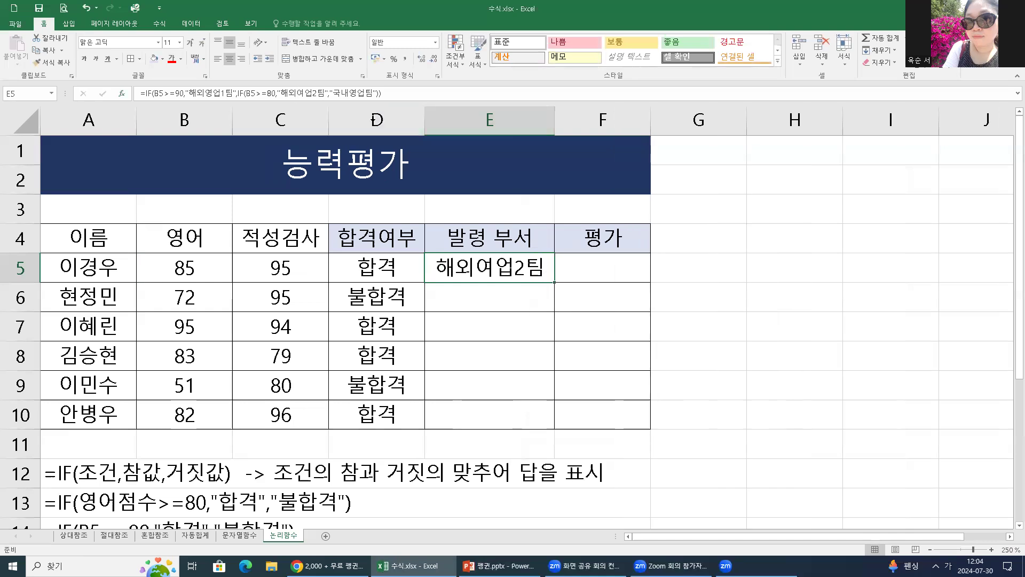
click(303, 93)
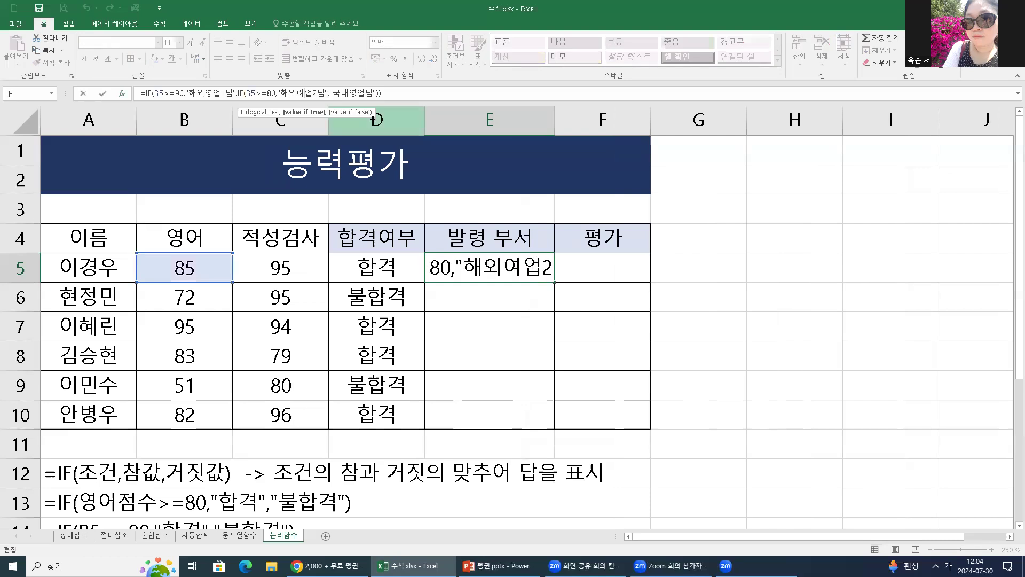
click(573, 350)
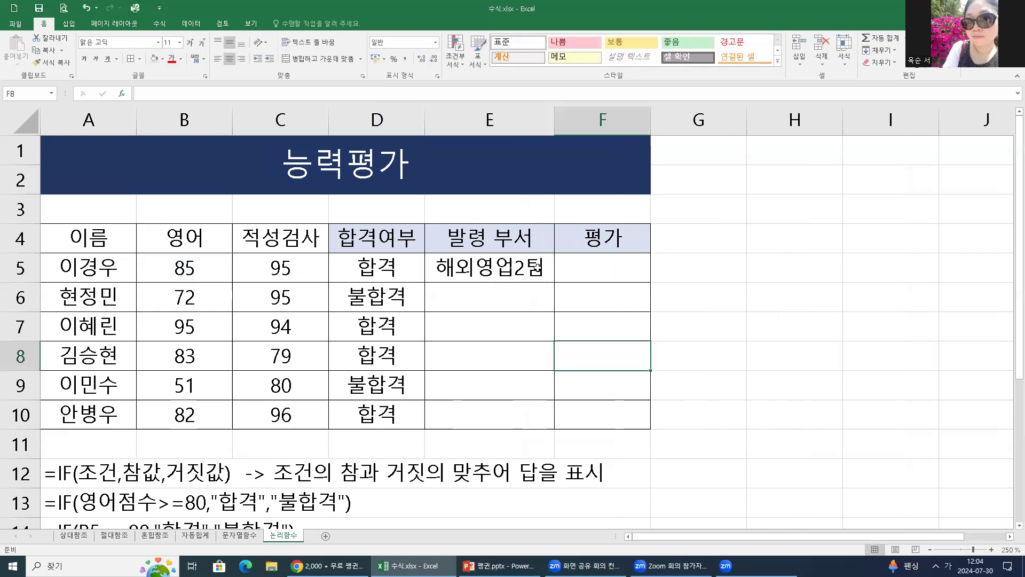
Copy the 발령 부서 formula from E5 down to E10 and check the copied formulas
click(547, 270)
drag(554, 282, 544, 430)
key(Down)
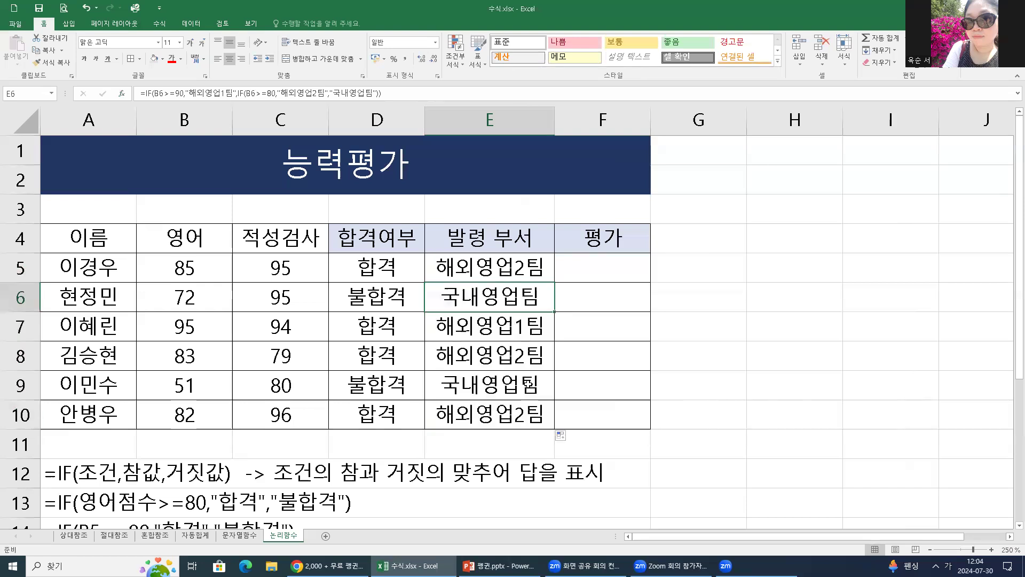
key(Down)
key(Down)
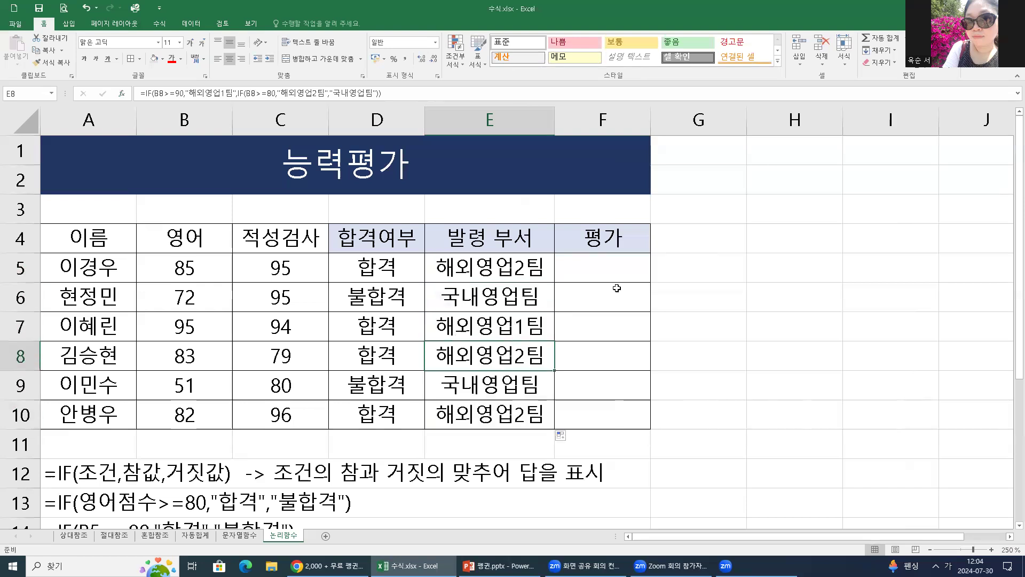
Start an AND function in 평가 cell F5 using the function arguments dialog, with B5 as the first argument
click(596, 277)
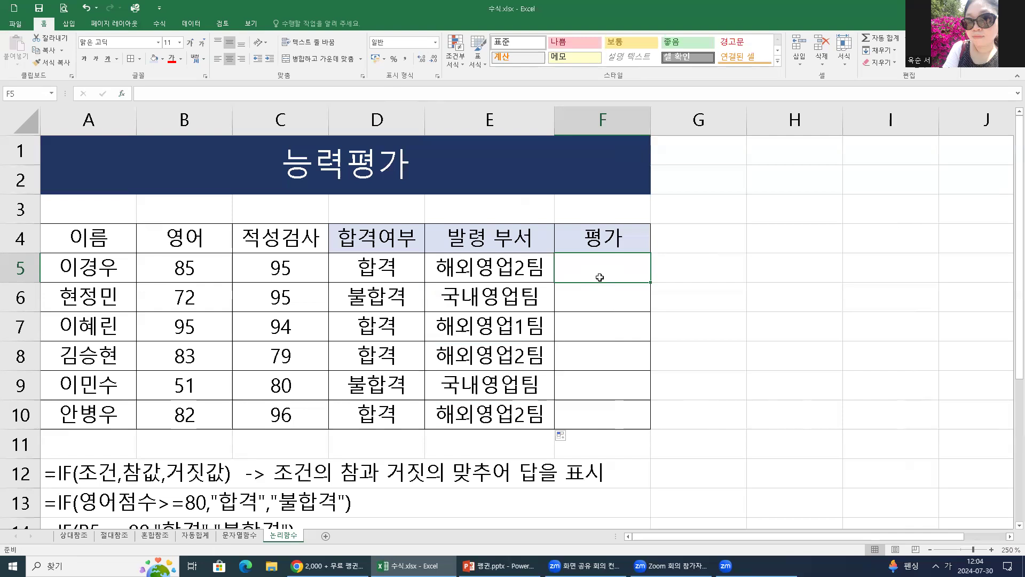
text(=)
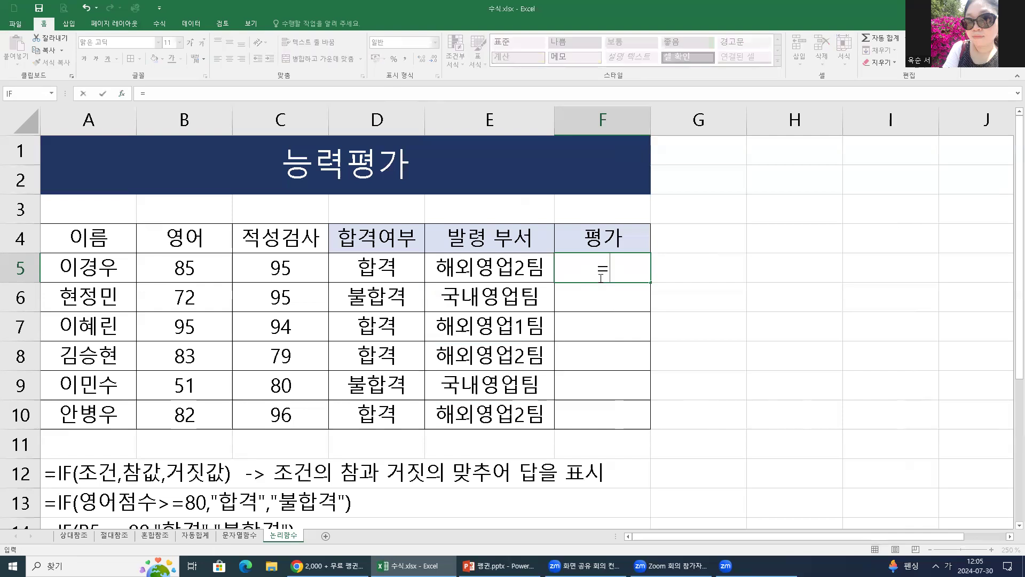
text(AN)
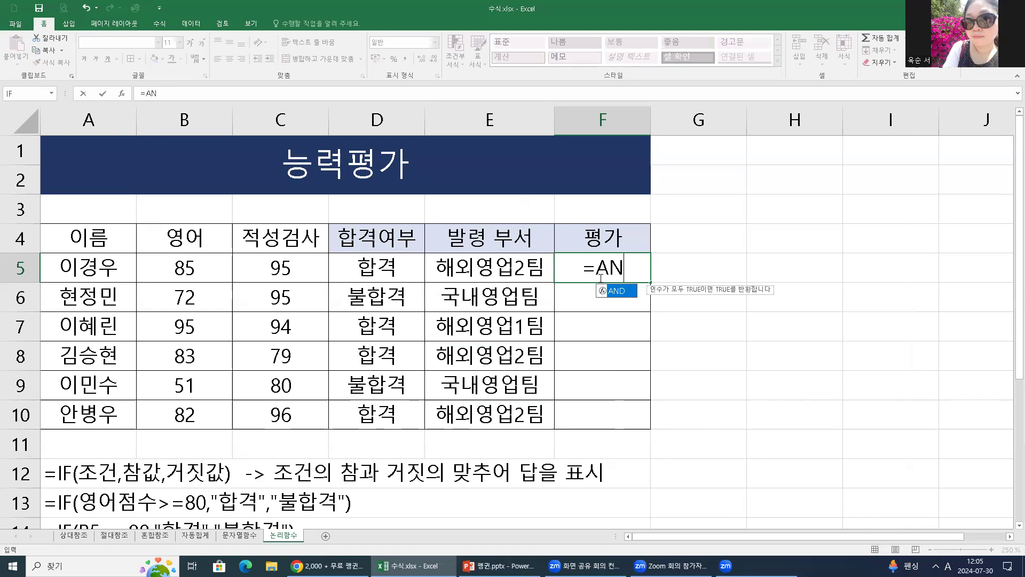
text(D)
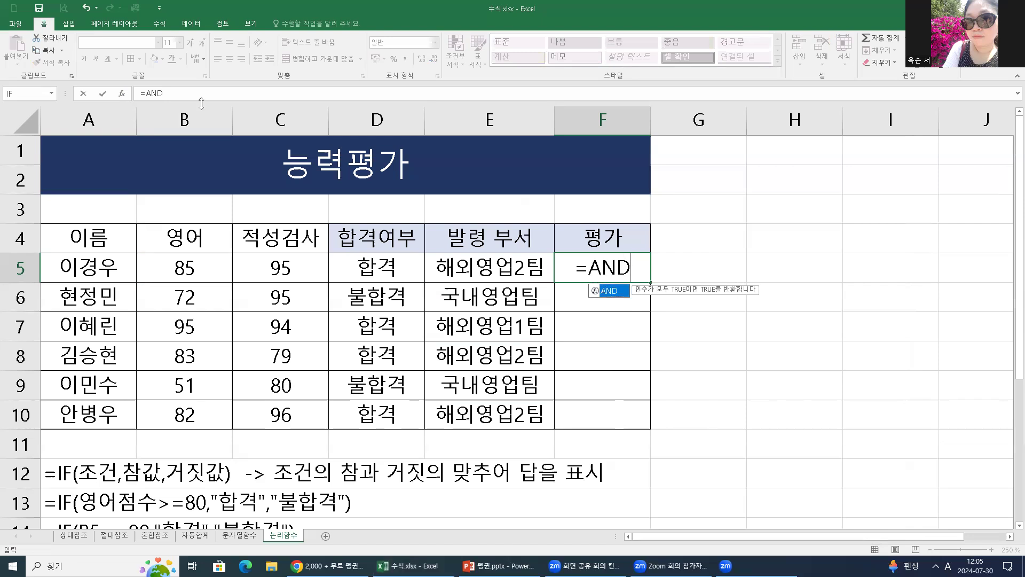
text(()
click(124, 94)
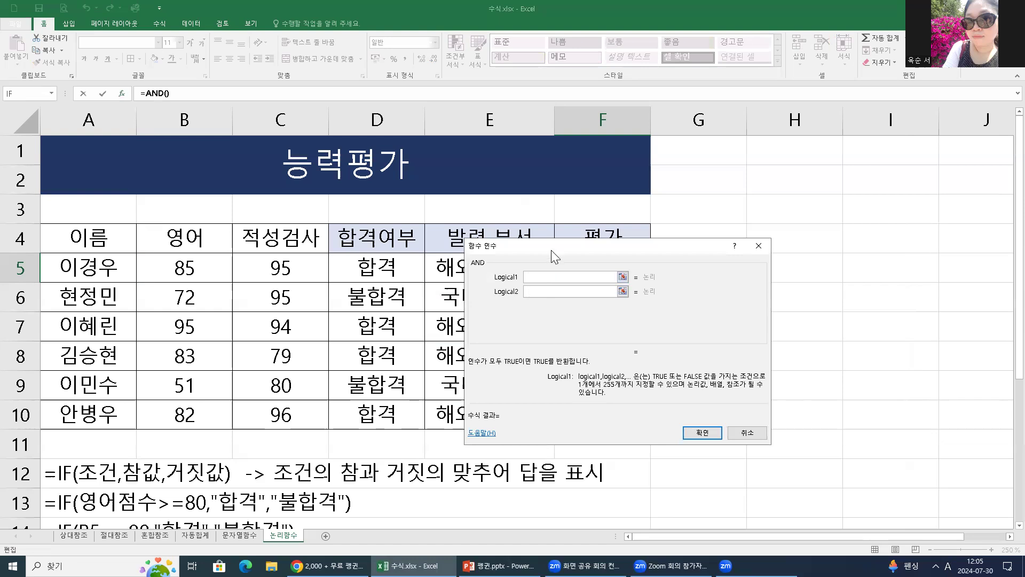
drag(552, 249, 596, 319)
click(191, 273)
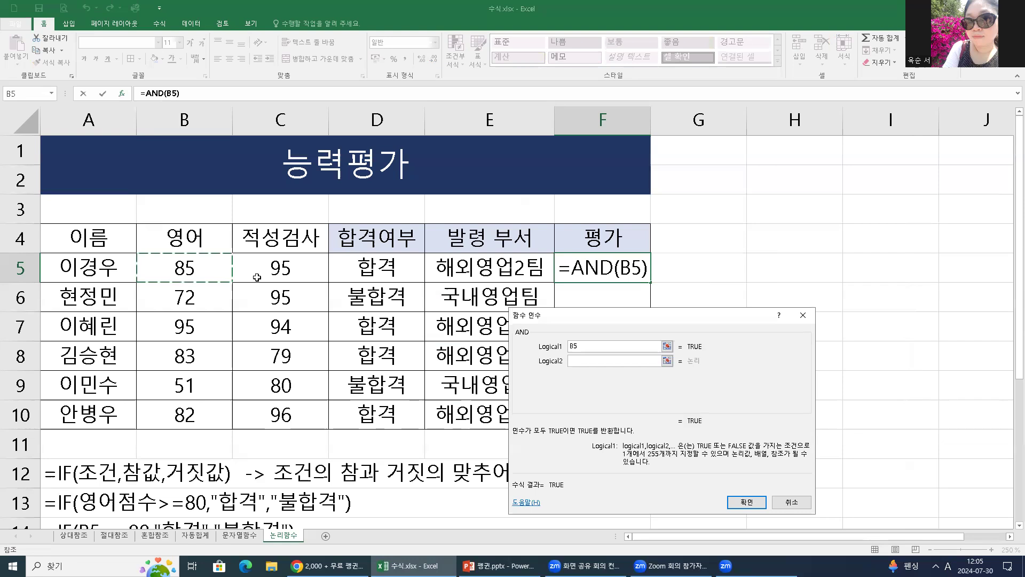
text(.=)
click(562, 282)
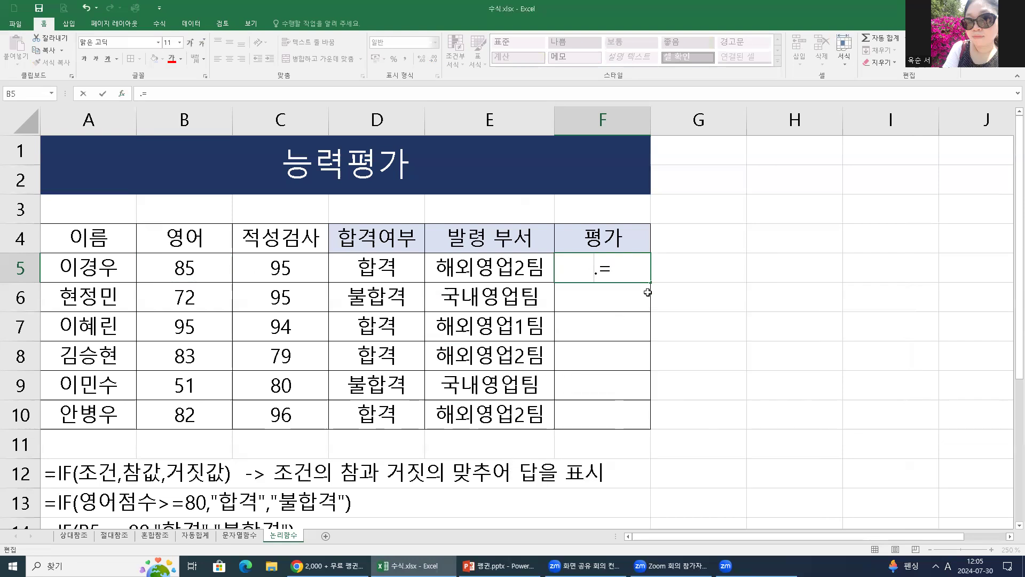
key(ctrl+z)
Reopen the function arguments for the F5 AND formula and set the first condition to B5>=80
click(194, 96)
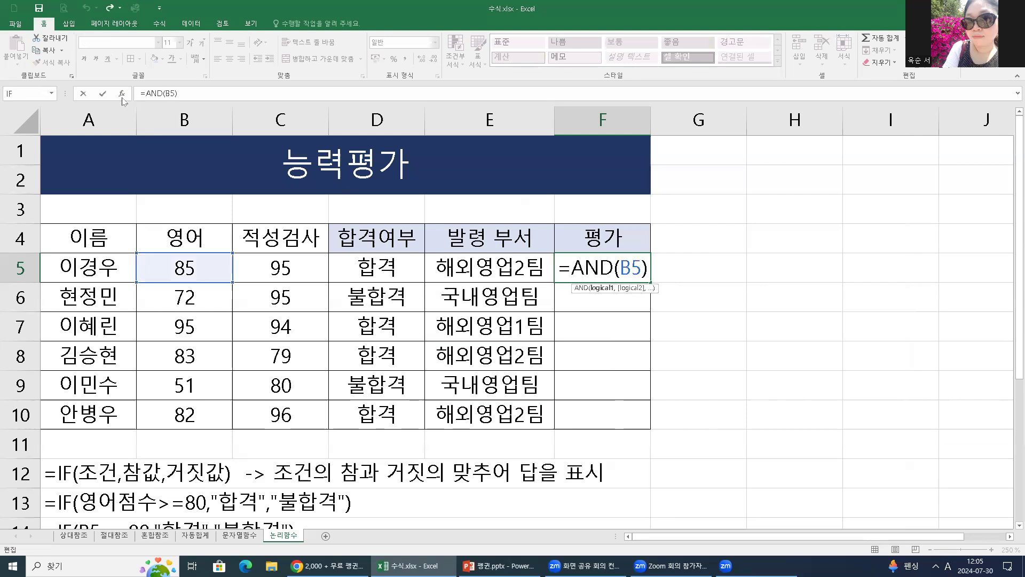
key(shift+F3)
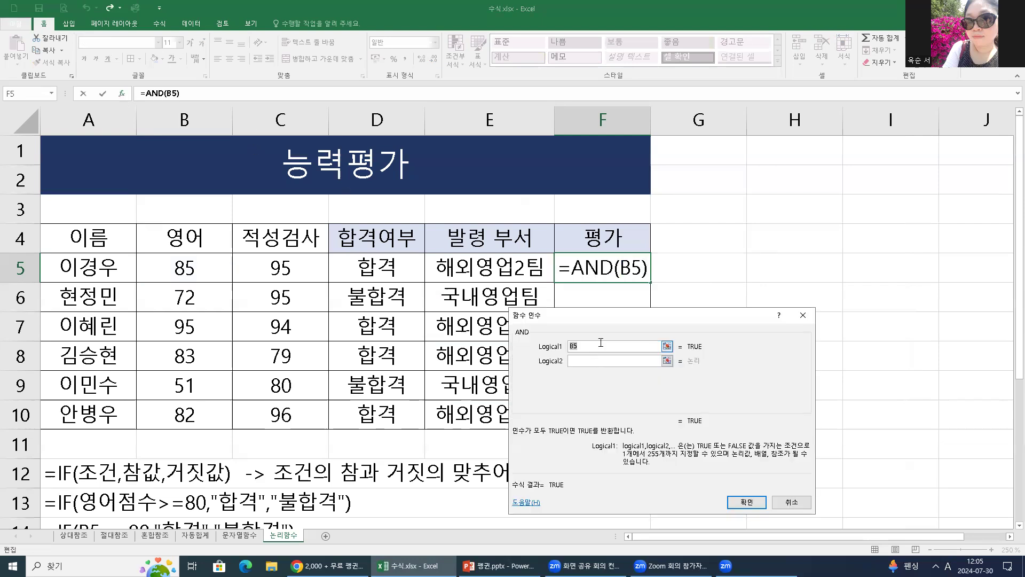
text(>)
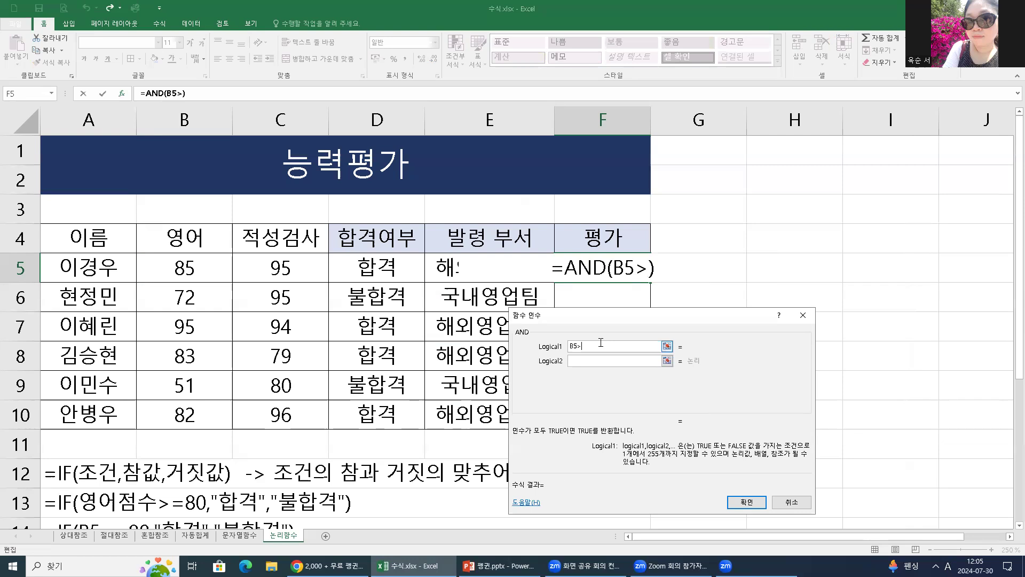
text(=80)
Add C5>=90 as the second condition of the AND function and complete the F5 formula
click(617, 360)
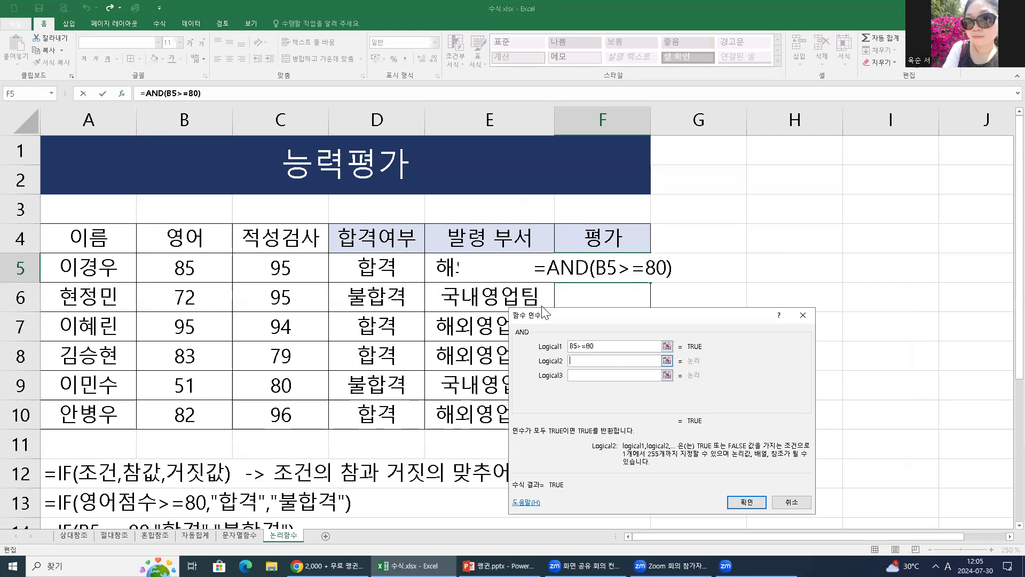
click(331, 282)
text(>)
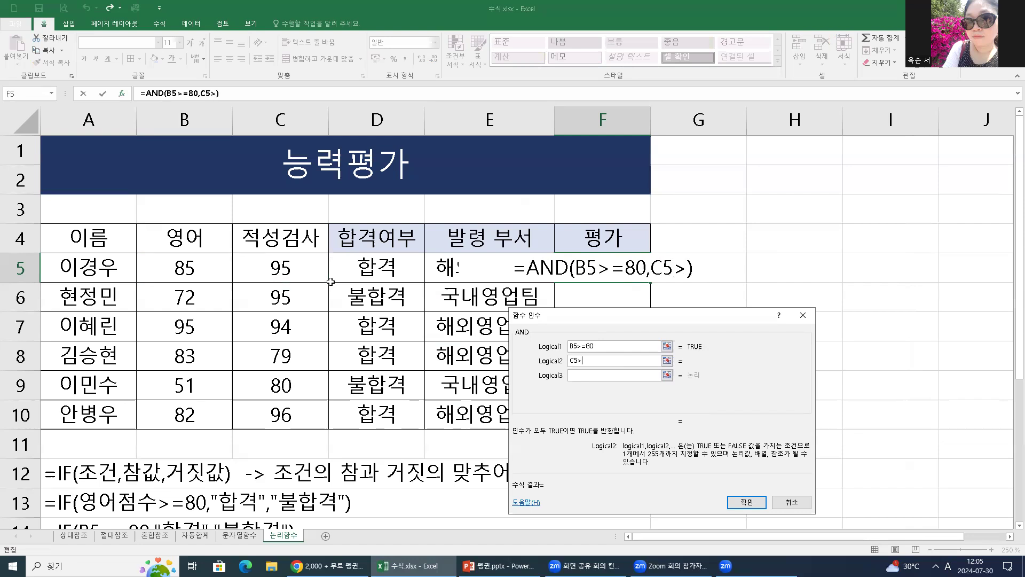
text(=90)
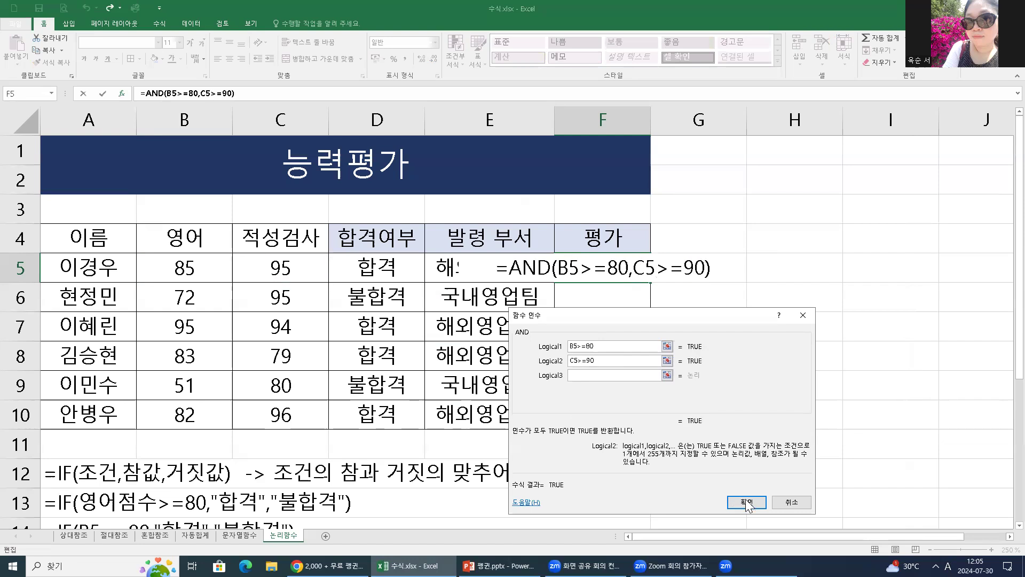
click(747, 502)
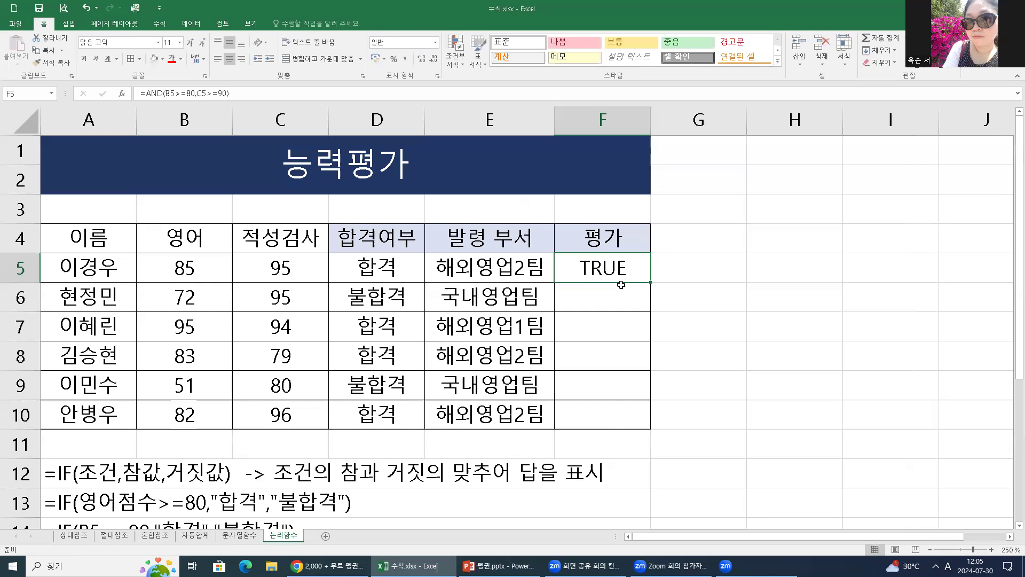
Copy the AND formula from F5 down to F10 and check the copied formulas
drag(651, 283, 663, 428)
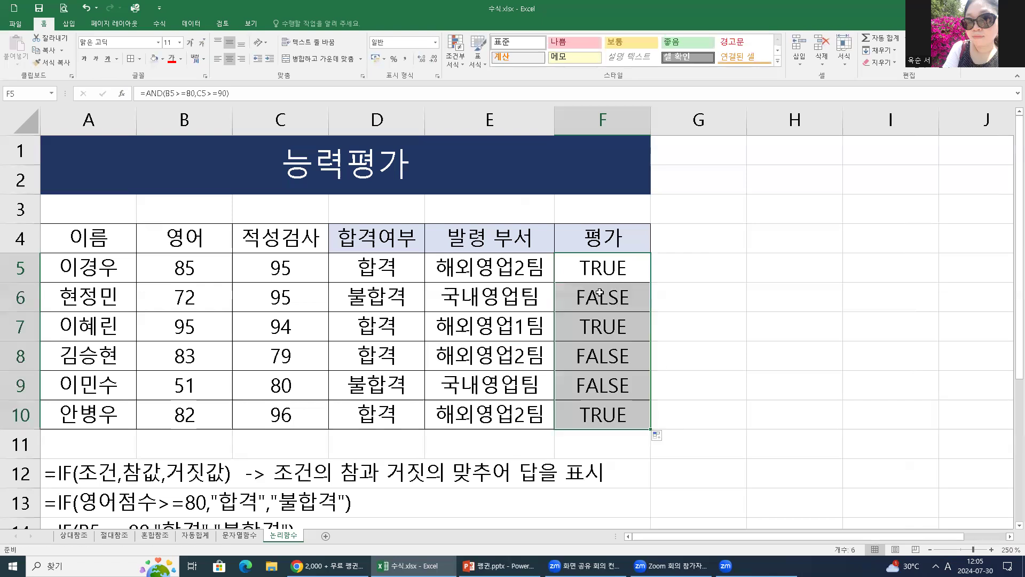
click(600, 293)
key(Down)
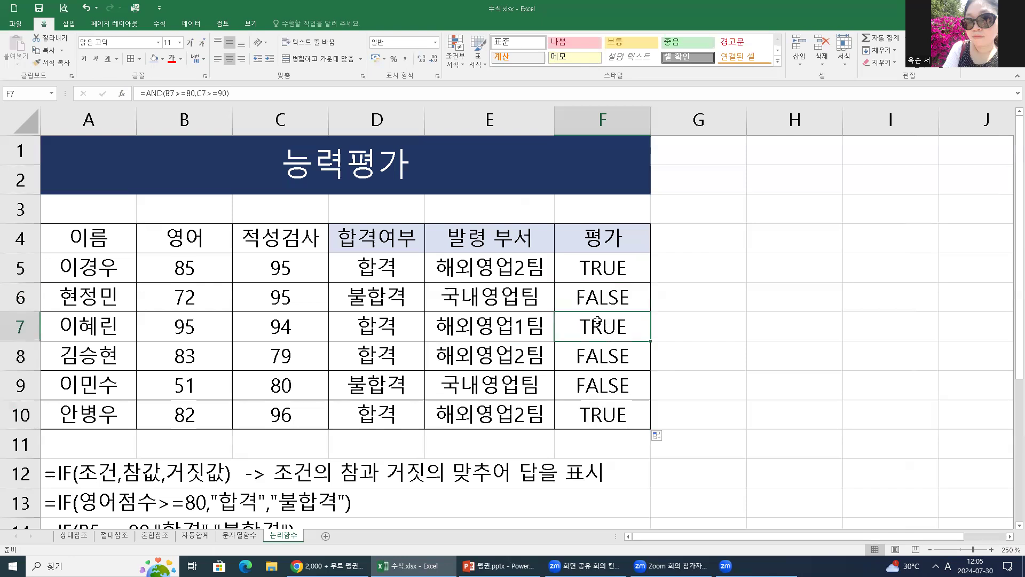
key(ctrl+Down)
Wrap the F5 AND formula in an IF function as its logical test and open the IF function arguments
click(624, 276)
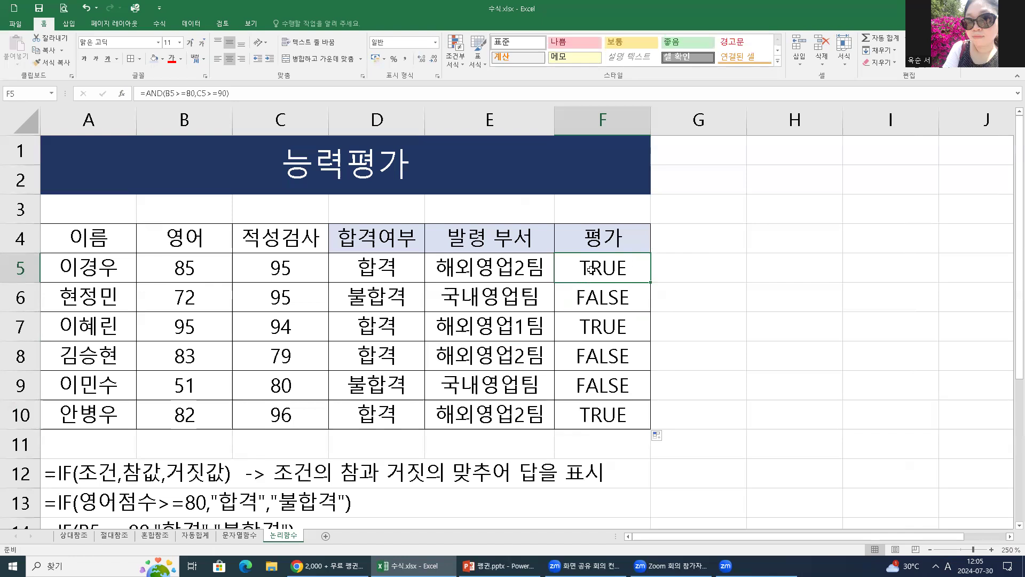
click(147, 95)
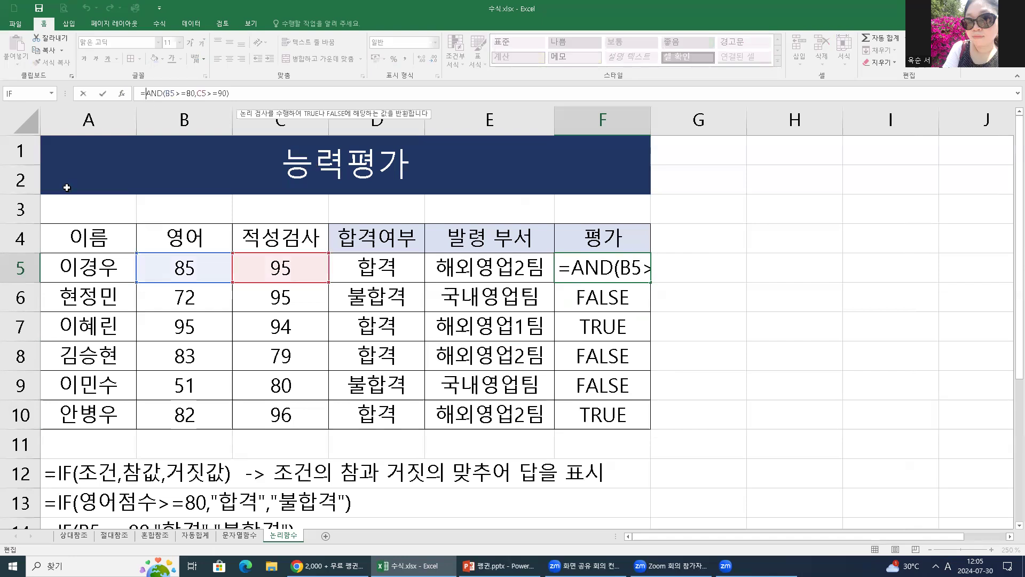
text(IF)
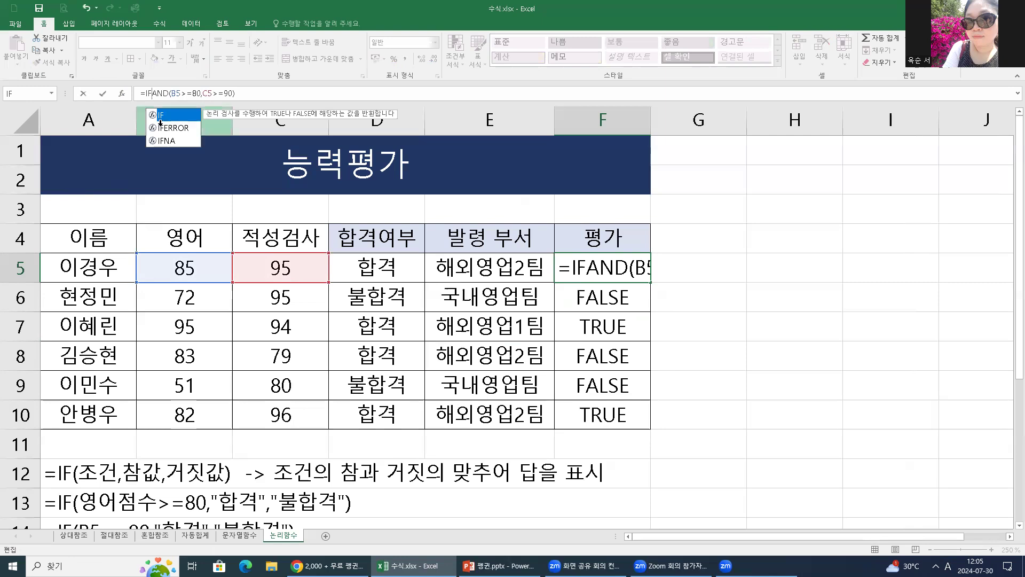
text(()
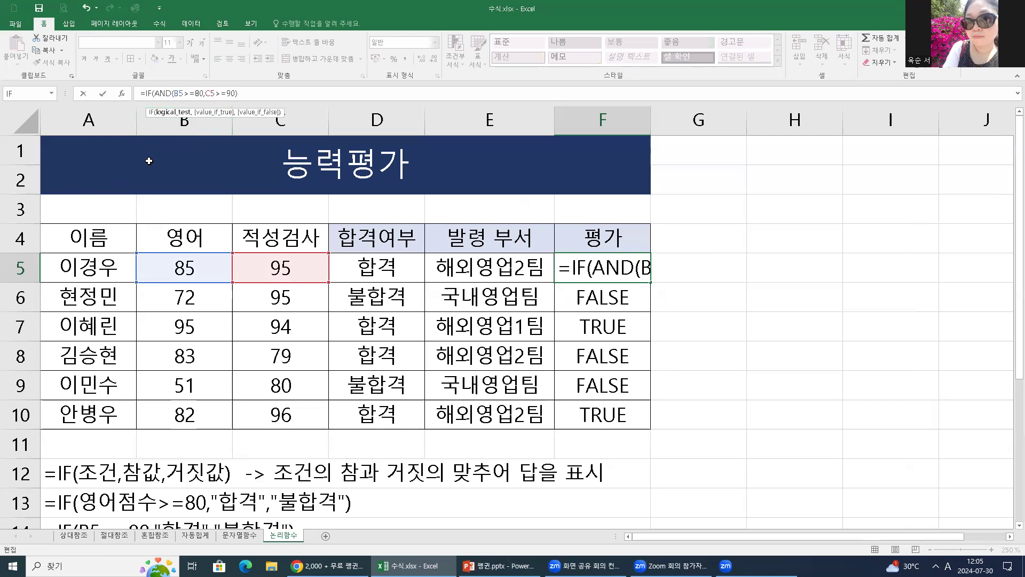
click(149, 91)
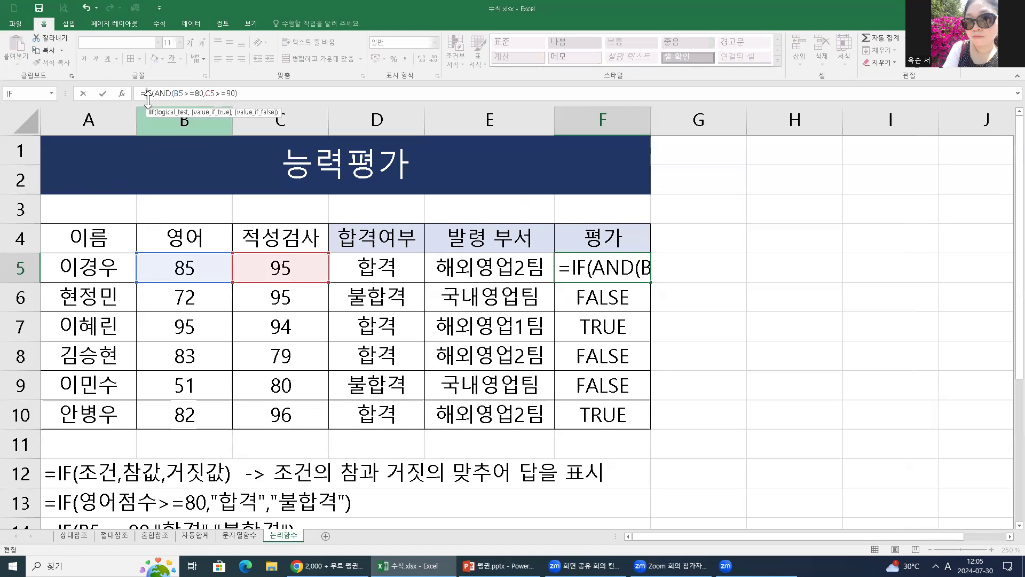
click(122, 93)
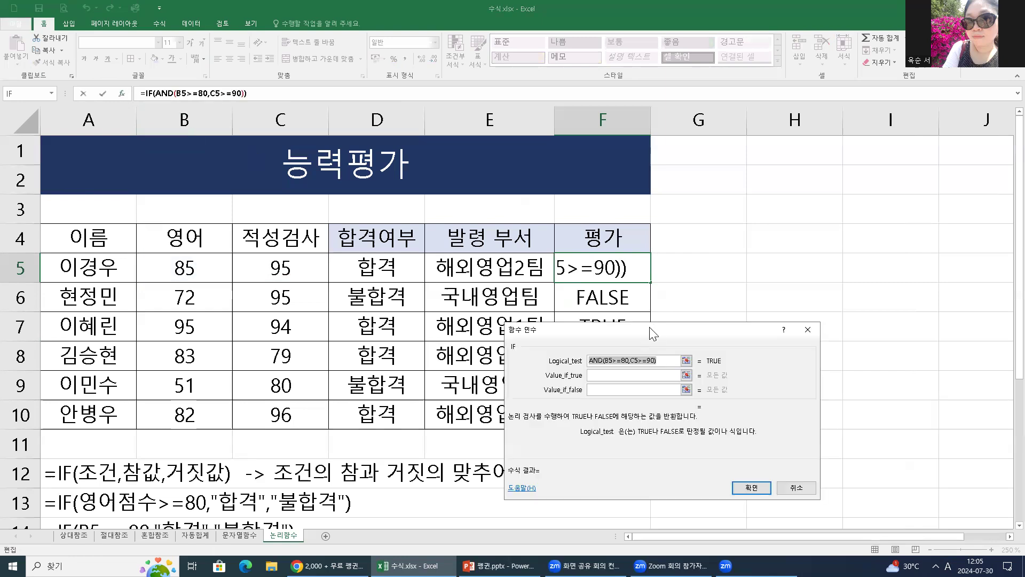
drag(653, 334, 666, 157)
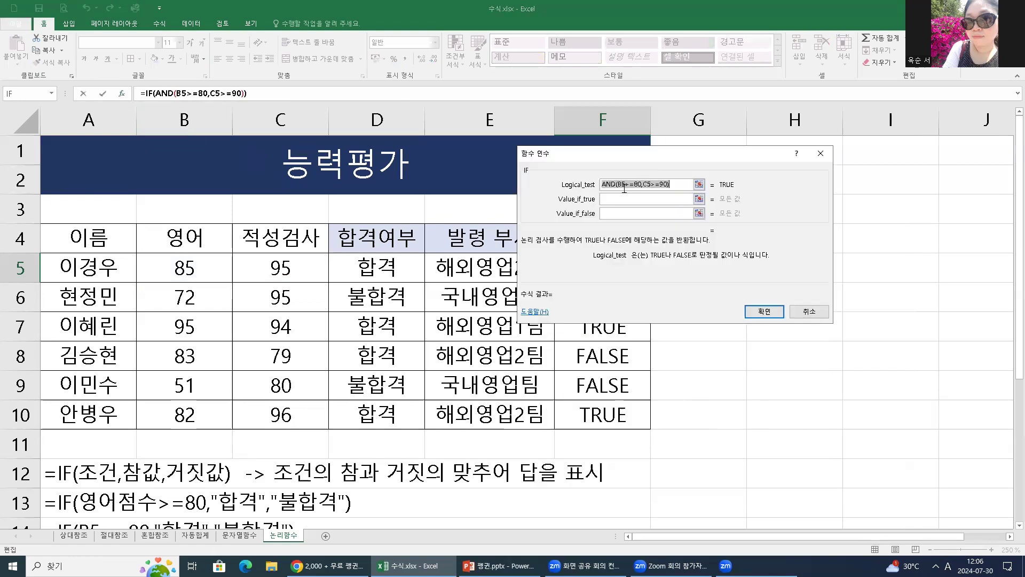
Set the true value of the F5 IF function to "우수"
click(622, 202)
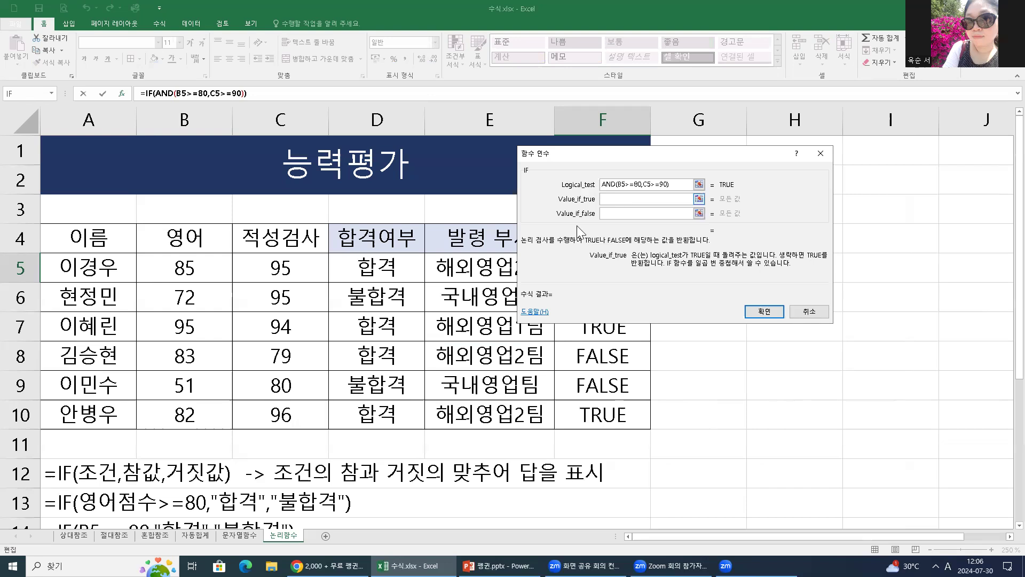
text("DN)
key(BackSpace)
key(BackSpace)
key(Hangul)
text(우수")
Set the false value of the F5 IF function to " " and copy the completed formula down to F10
click(607, 214)
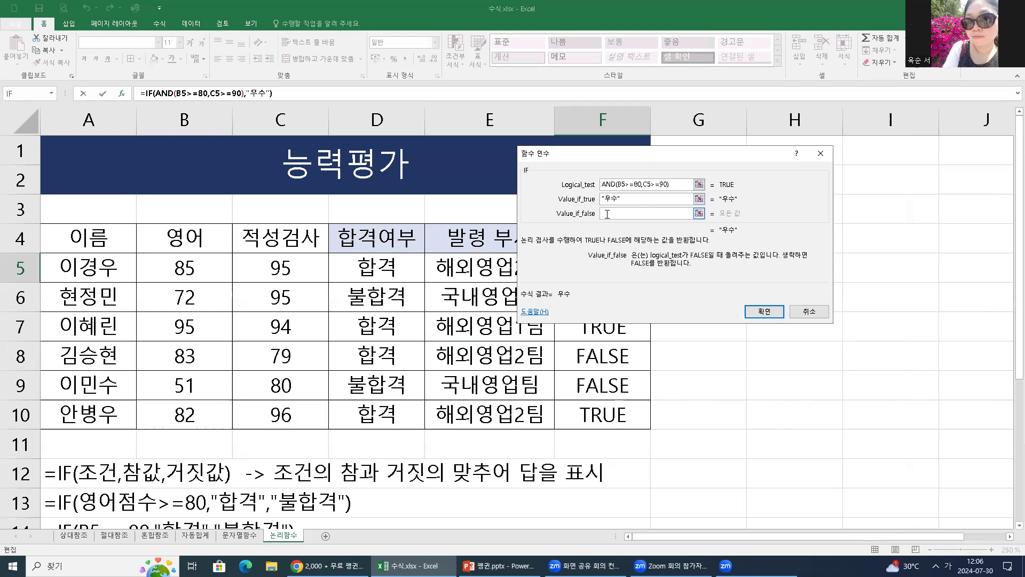
text(" ")
click(759, 310)
drag(651, 283, 631, 411)
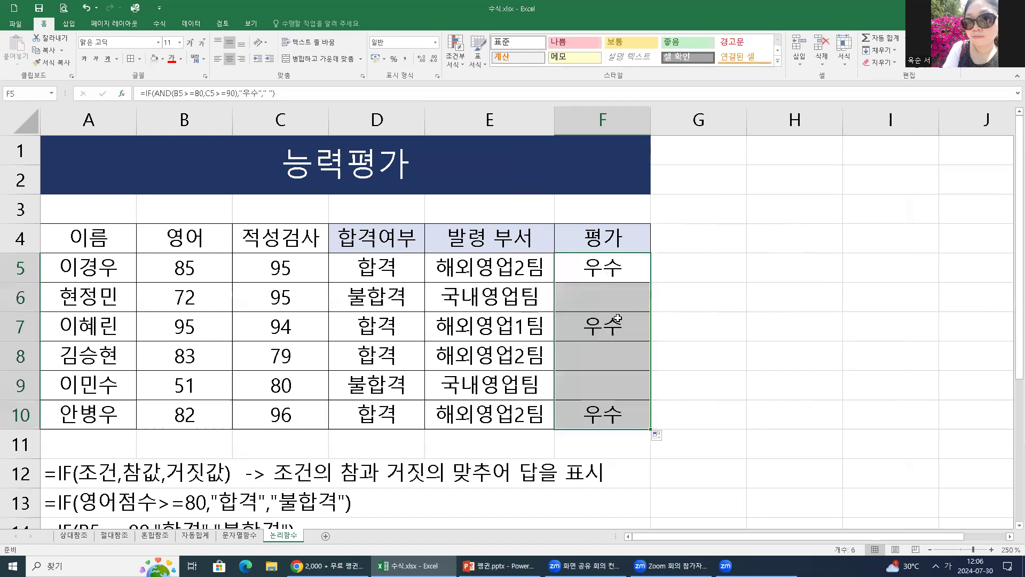